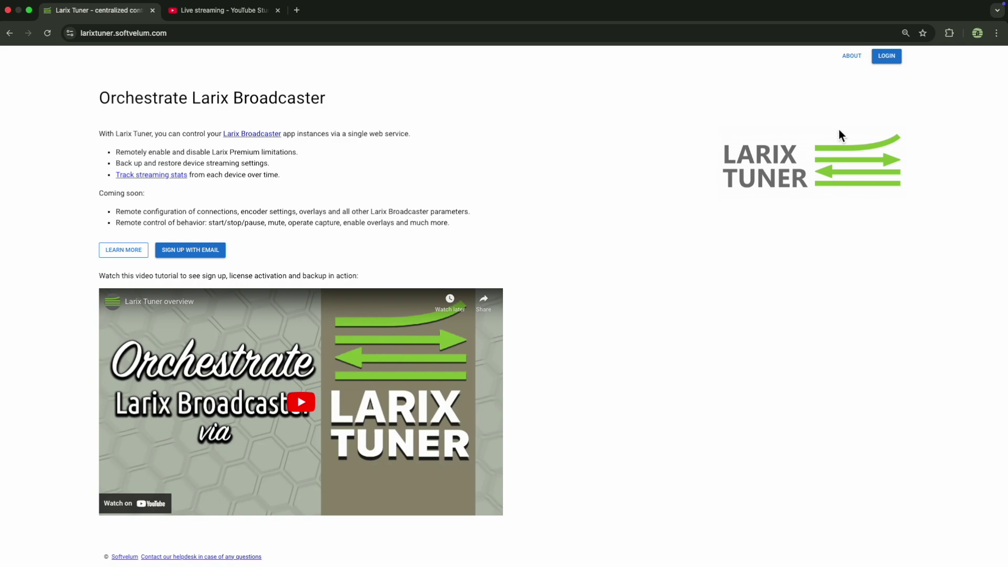
Sign in to the Larix Tuner account and view the licenses list with one active license.
click(887, 56)
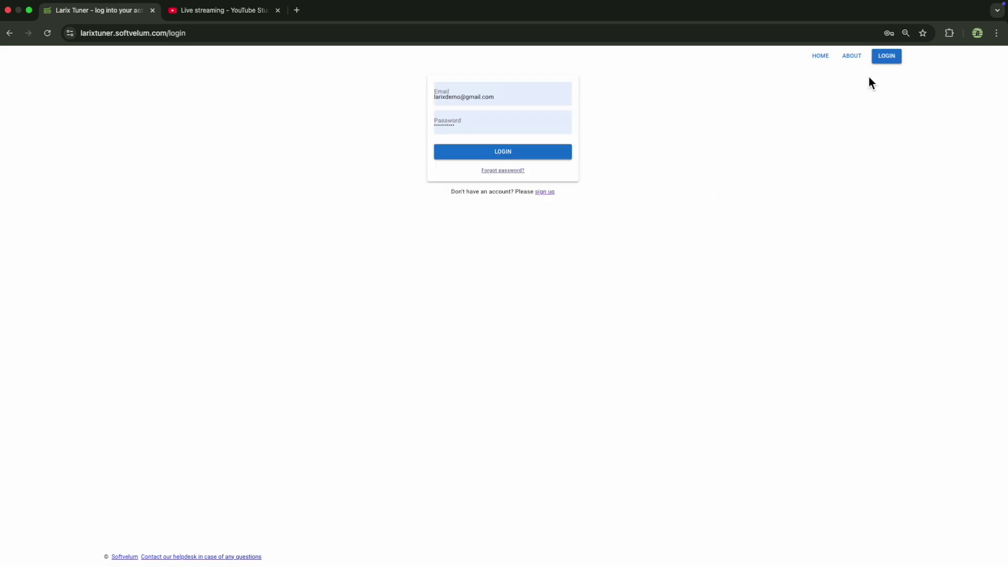
click(542, 157)
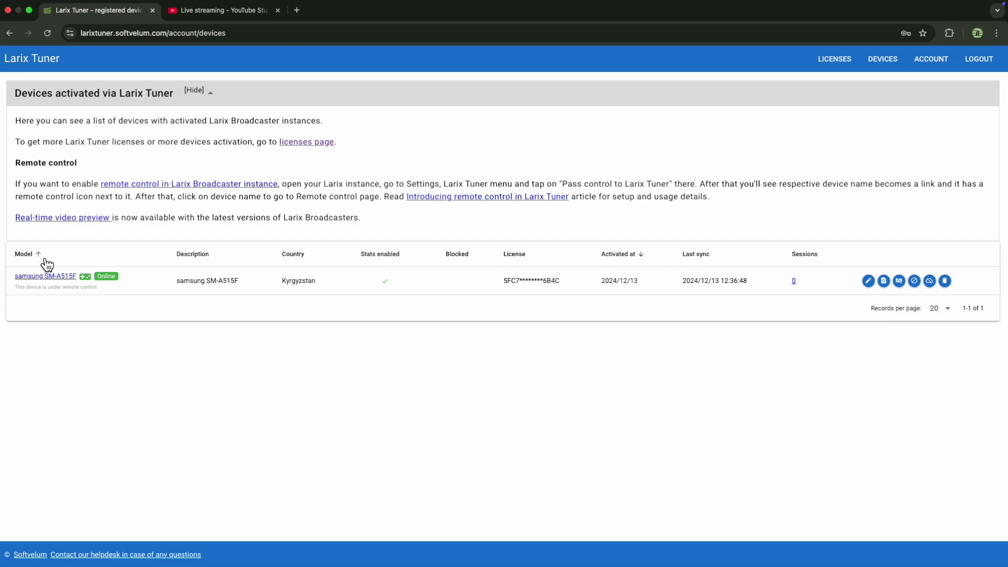
click(835, 62)
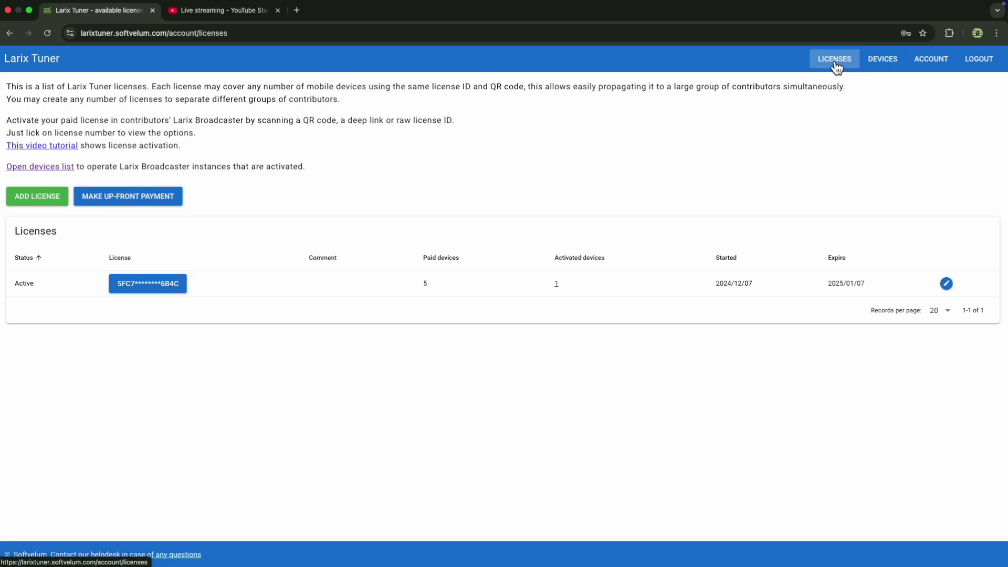
Copy the active license's key from its details and close the details dialog.
click(161, 292)
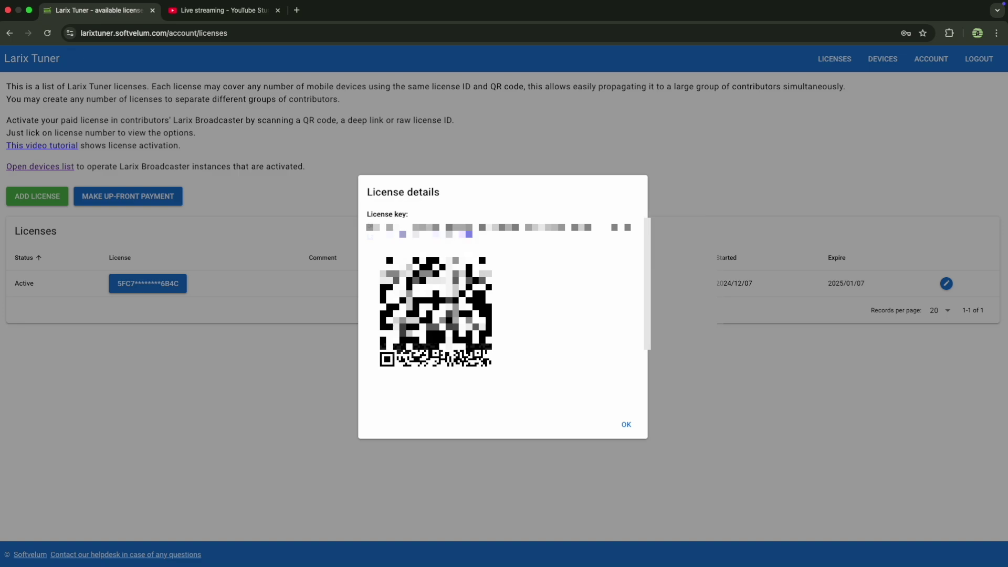
right_click(440, 221)
click(503, 251)
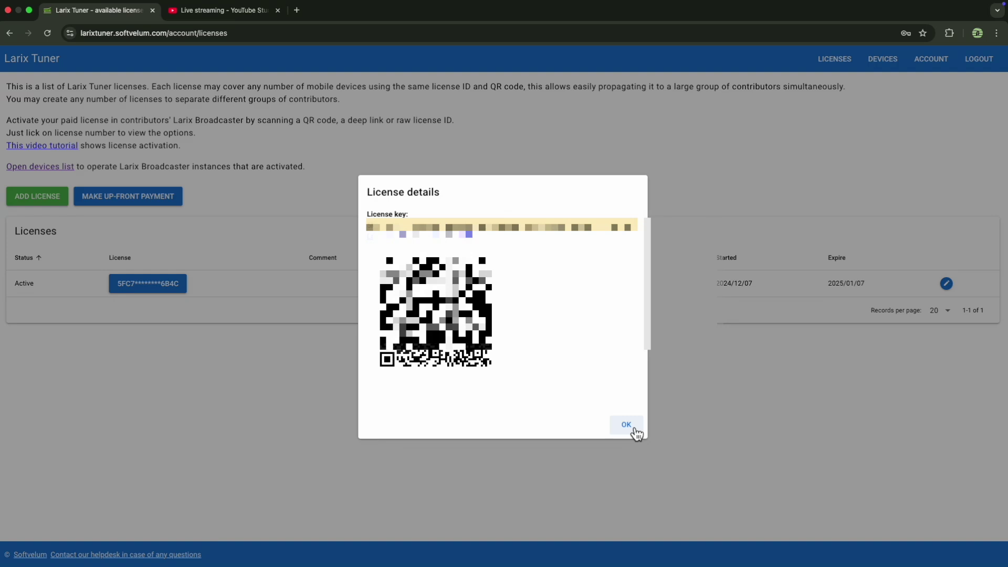
click(628, 425)
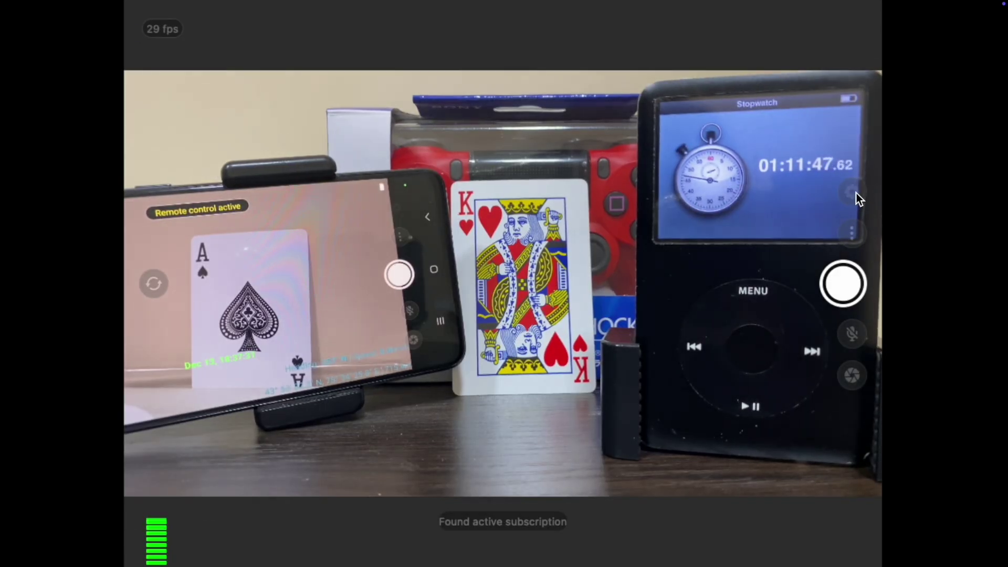
Activate Larix Tuner in Larix Broadcaster's settings by pasting the copied license key.
click(854, 193)
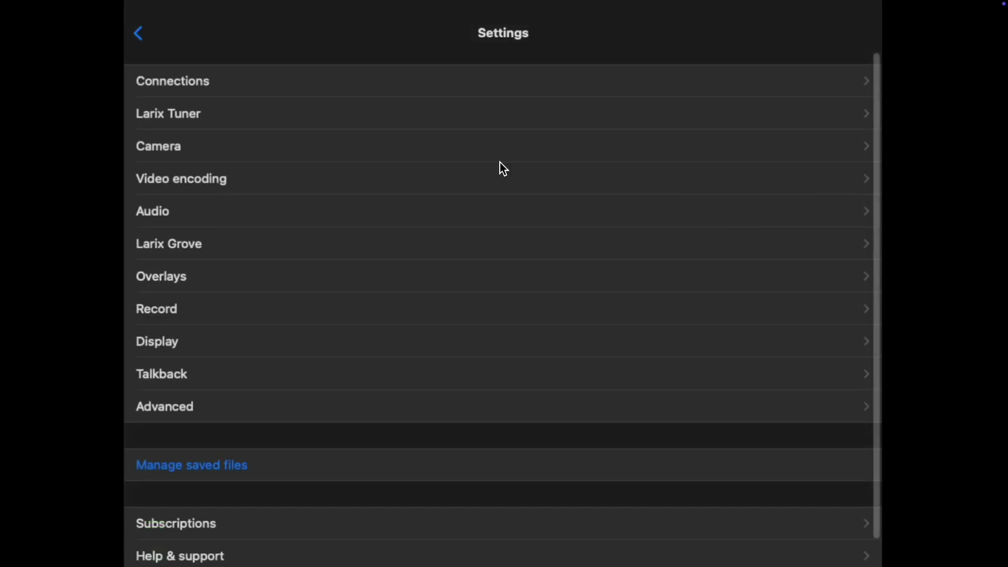
click(210, 115)
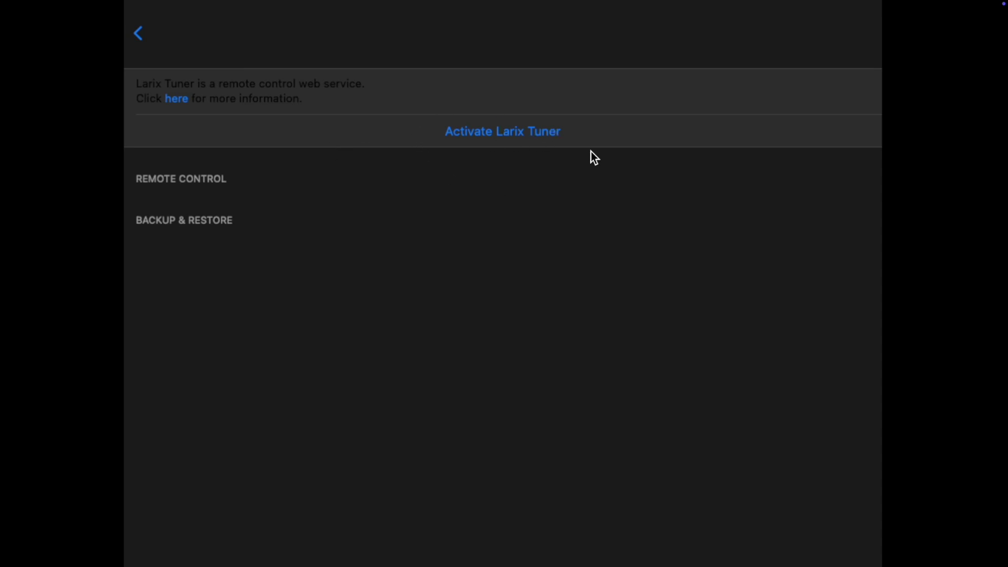
click(501, 130)
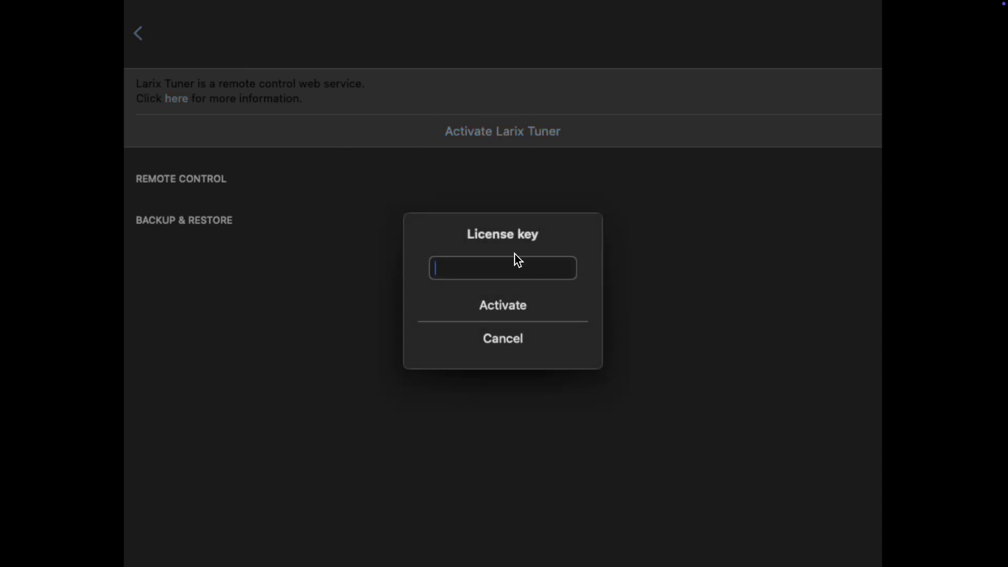
key(ctrl+v)
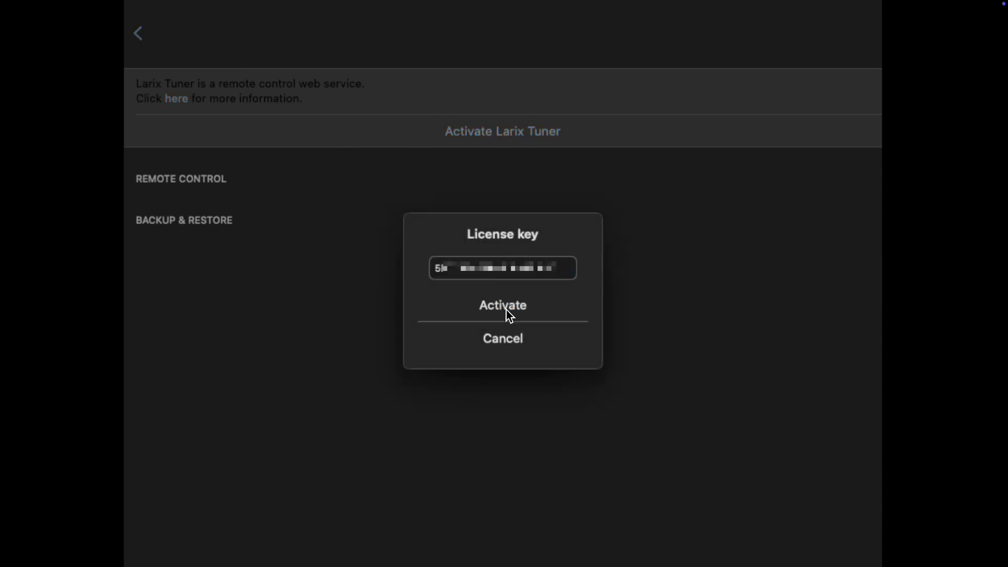
click(502, 307)
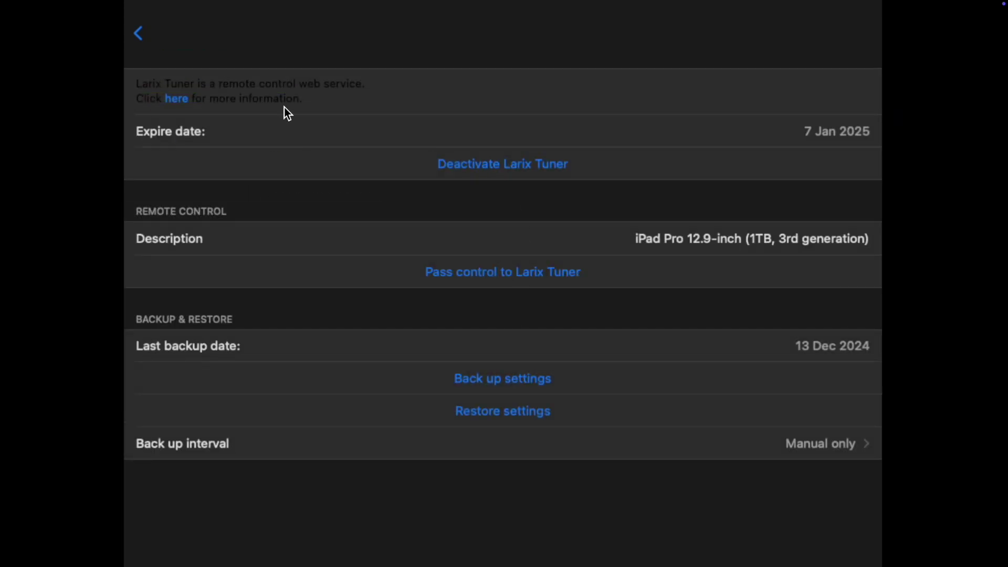
key(ctrl+Left)
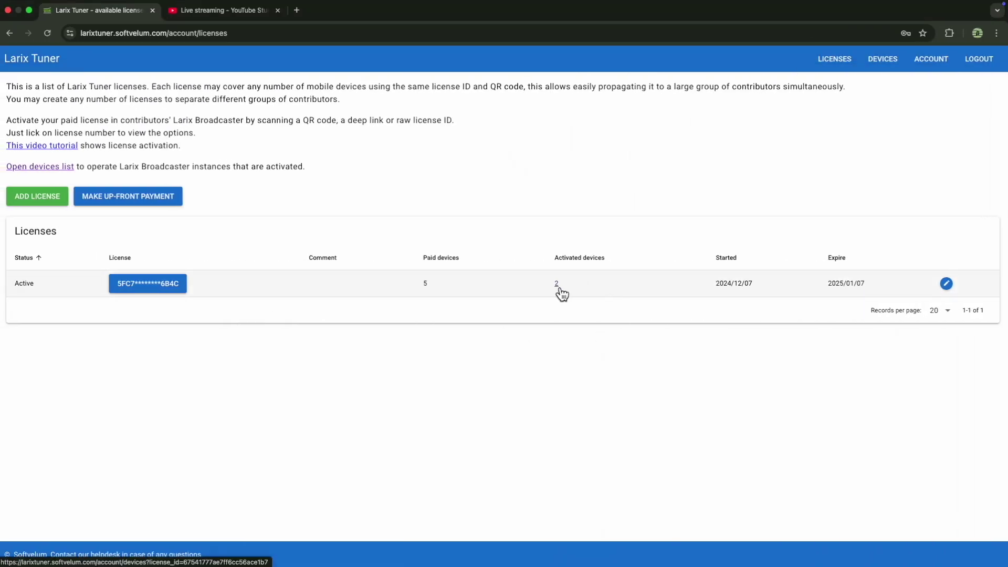
View the devices activated with this license, now including the iPad Pro.
click(556, 284)
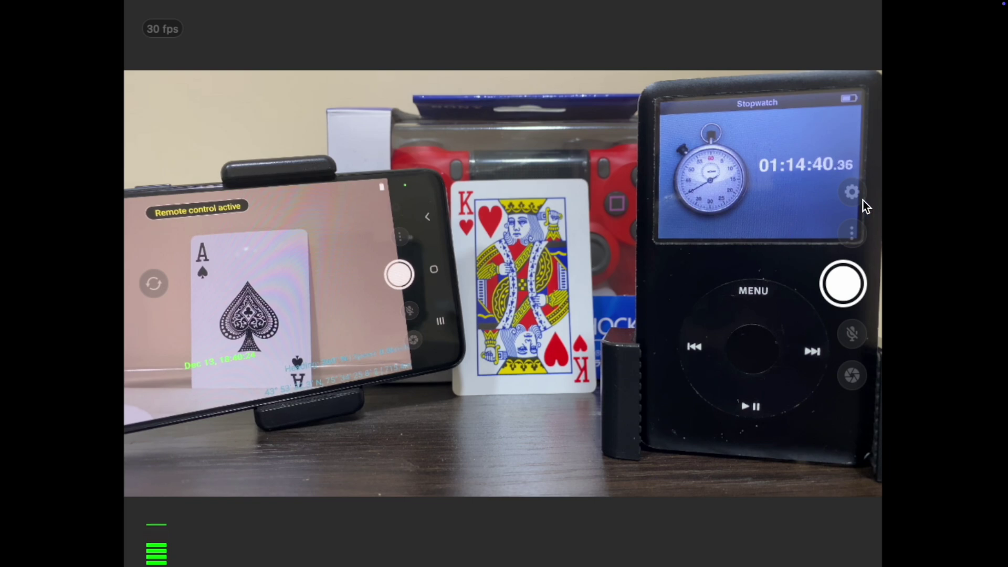
Pass control of the iPad to Larix Tuner from Larix Broadcaster's Tuner settings.
click(851, 193)
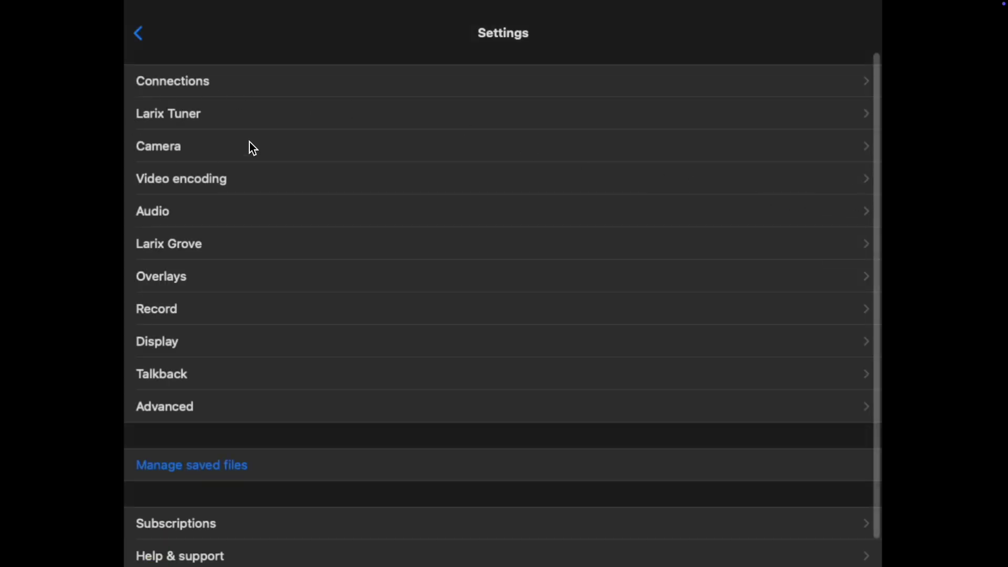
click(194, 114)
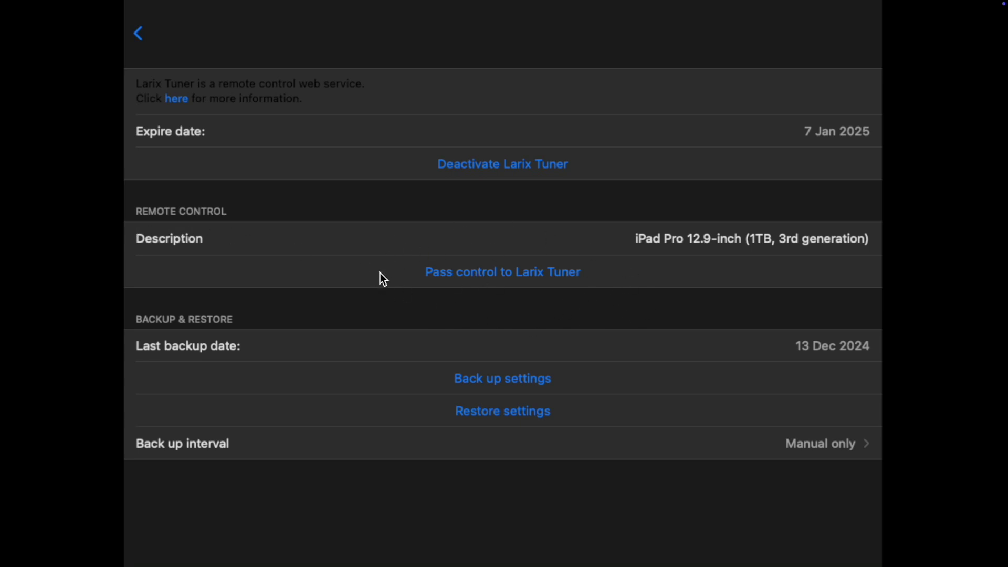
click(496, 273)
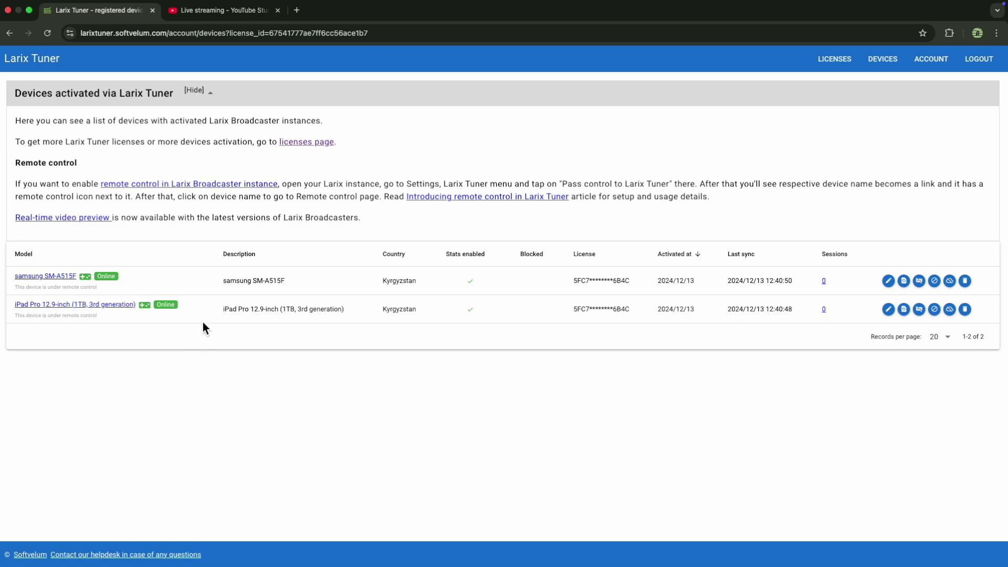
Open remote control for the iPad Pro 12.9-inch from the devices table.
click(94, 311)
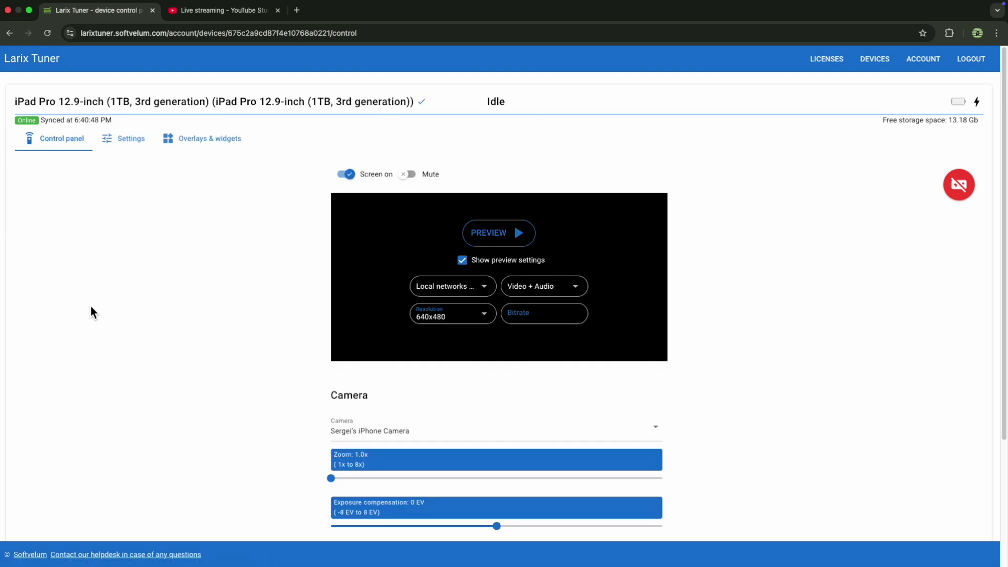
scroll(286, 367, down, 2)
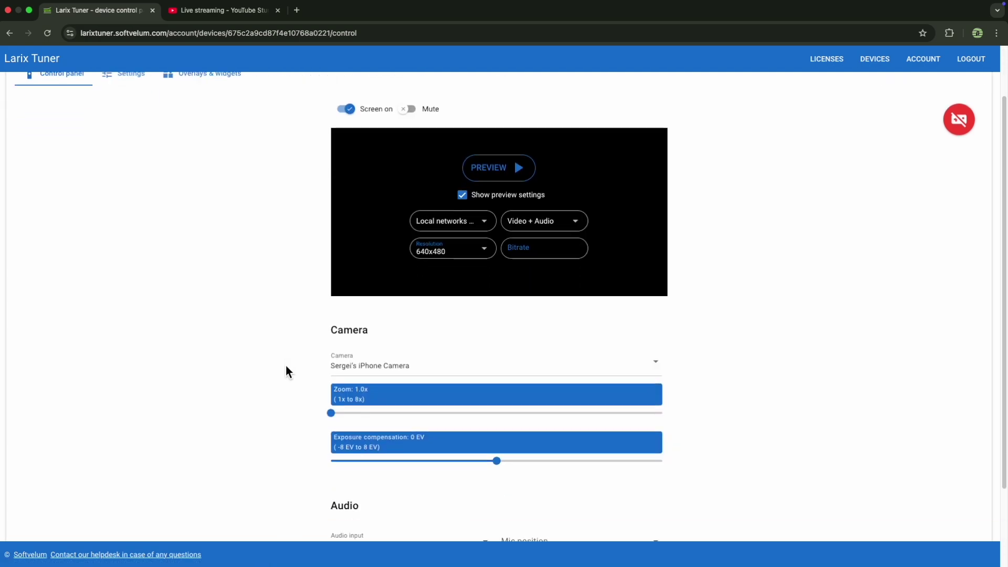
scroll(285, 367, down, 1)
scroll(286, 366, down, 1)
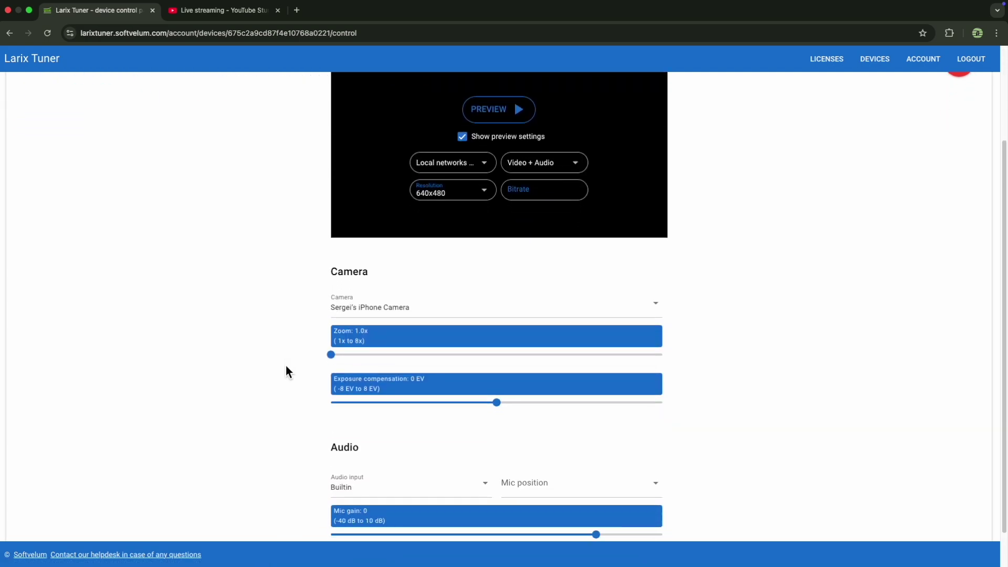
scroll(286, 365, down, 1)
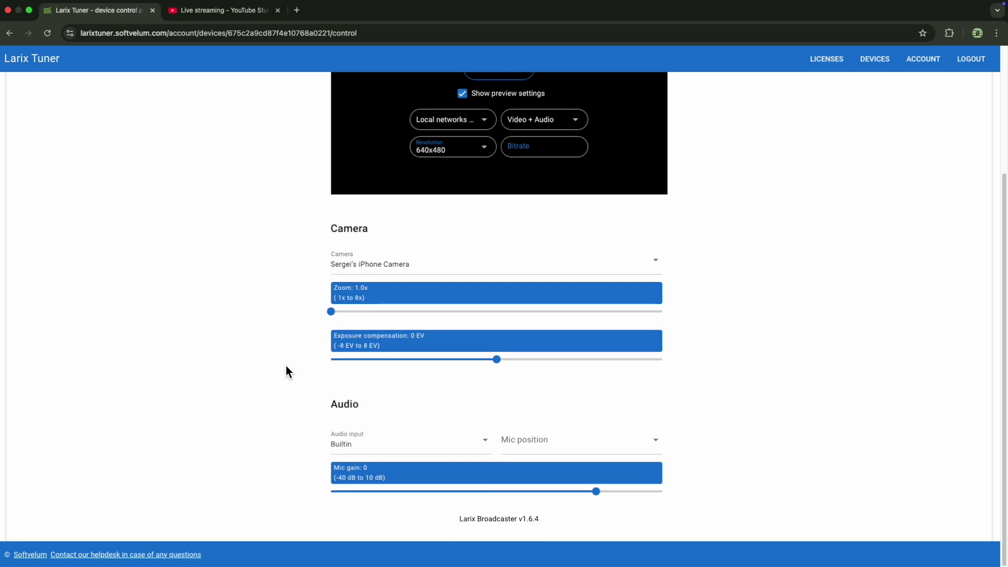
scroll(285, 365, up, 1)
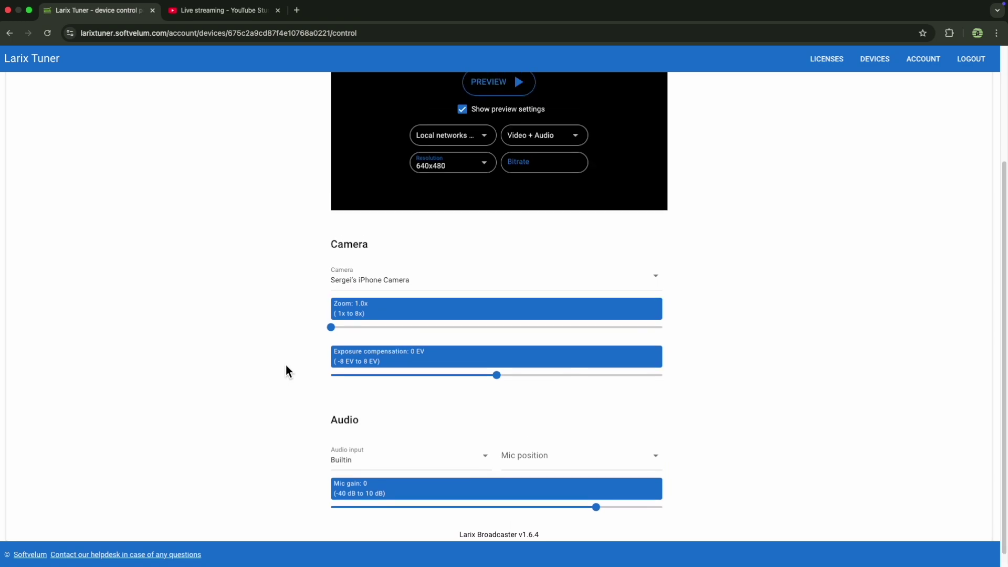
scroll(285, 364, up, 3)
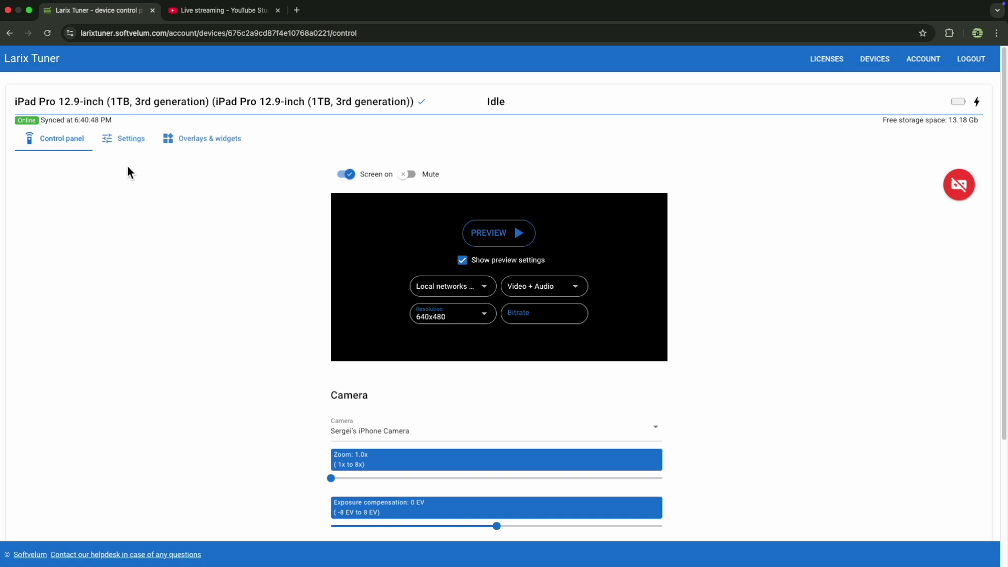
Review the iPad's connection, talkback, camera, video and audio settings.
click(124, 146)
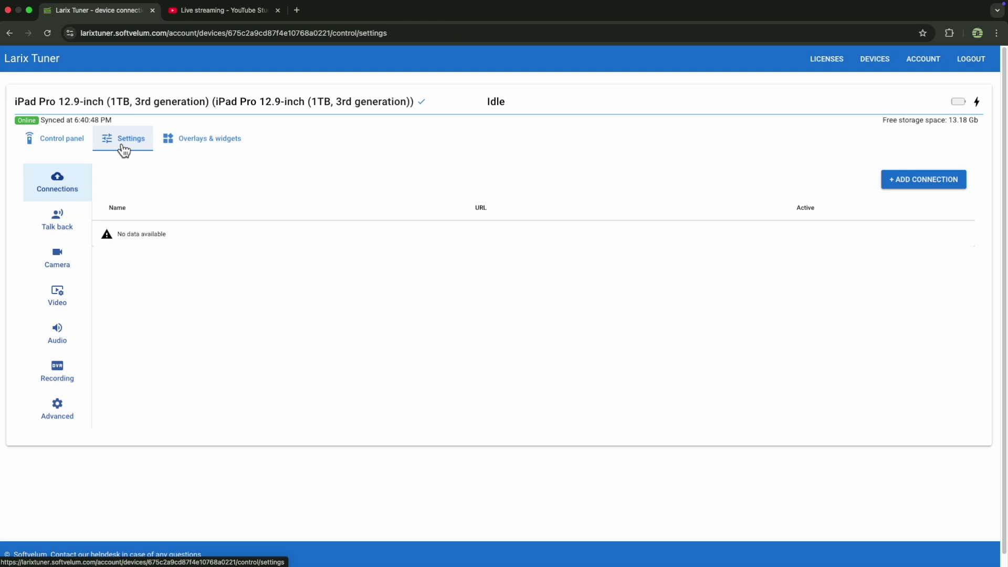
click(53, 222)
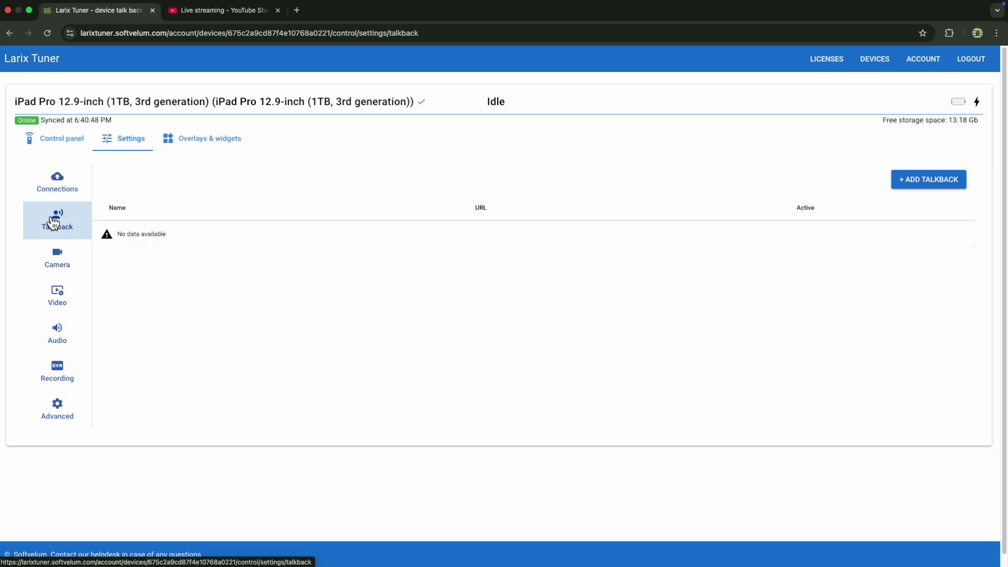
click(67, 263)
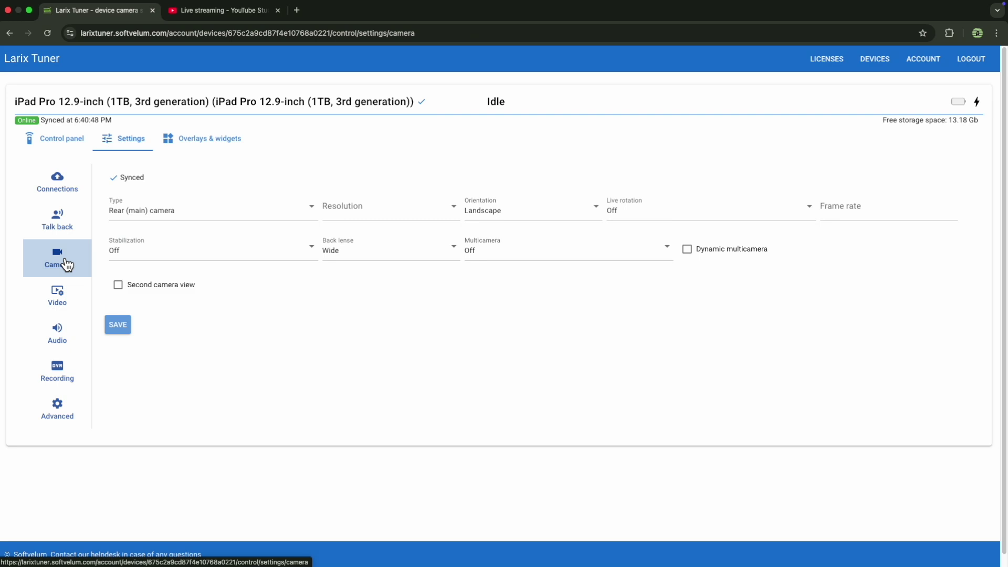
click(72, 302)
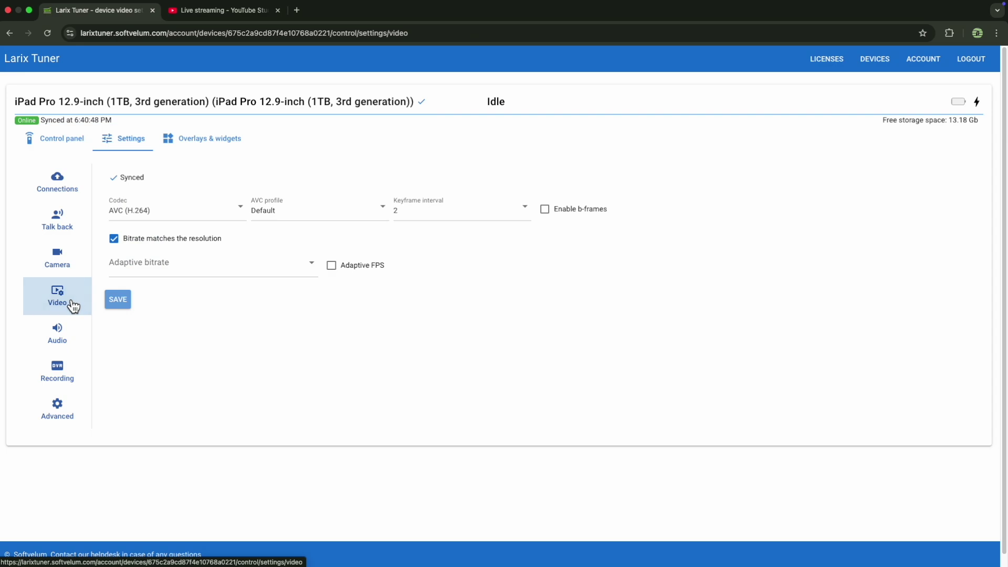
click(66, 336)
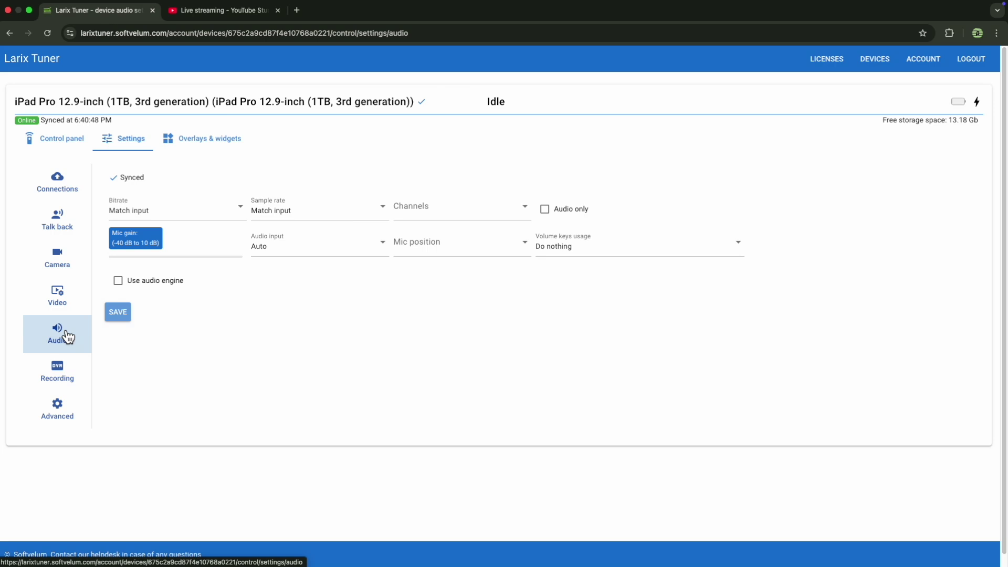
Review recording and advanced settings, then start adding a new stream connection.
click(58, 378)
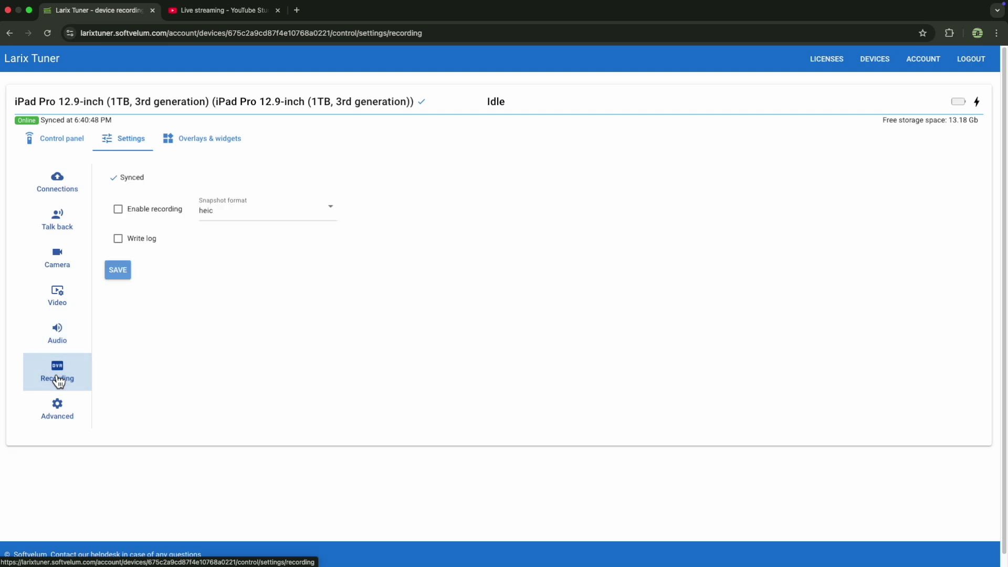
click(61, 415)
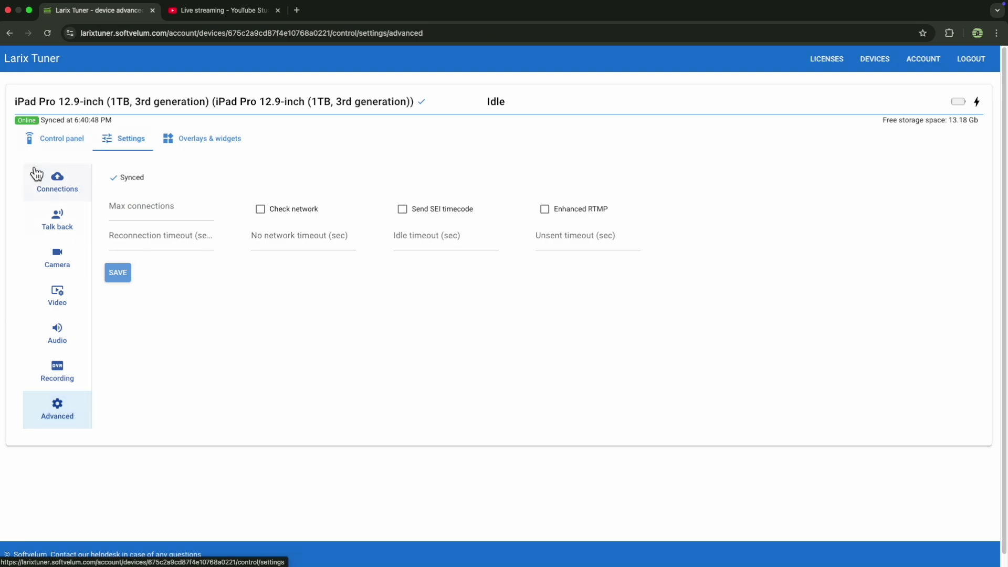
click(66, 197)
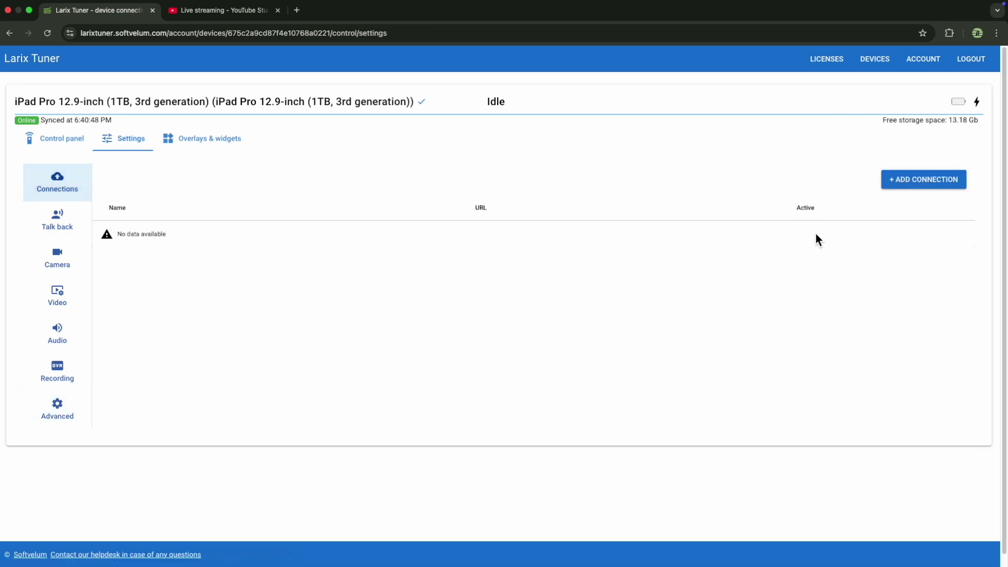
click(929, 188)
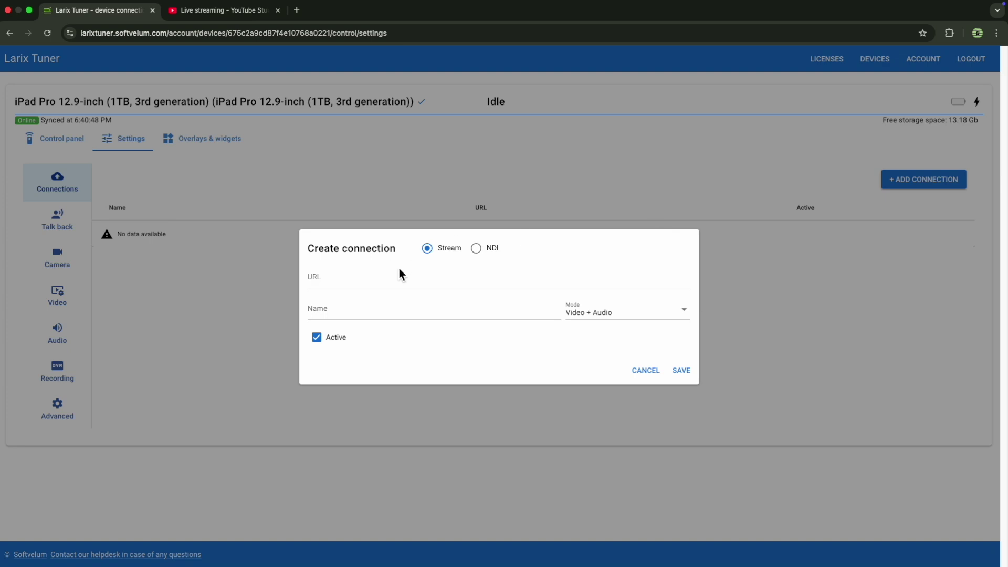
Paste YouTube Studio's stream URL as the new connection's address.
click(202, 11)
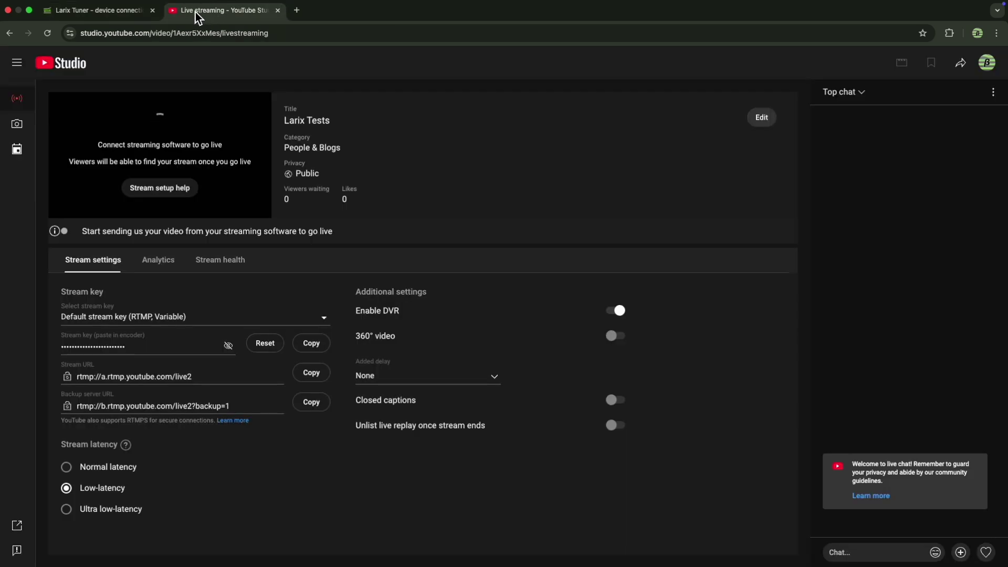
click(311, 373)
click(134, 11)
click(399, 282)
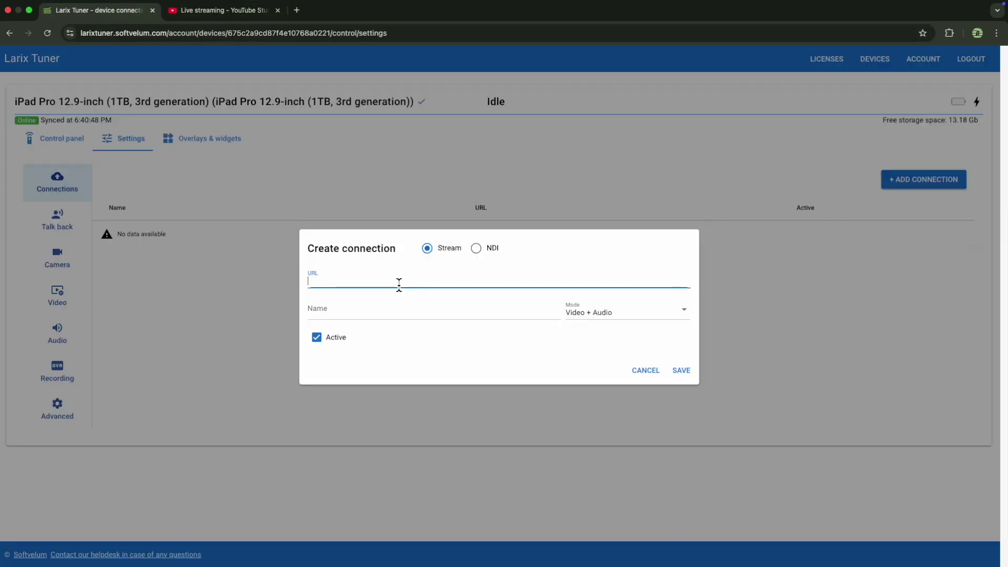
key(super+v)
Append the YouTube stream key, name the connection YT CHECK and save it.
click(221, 10)
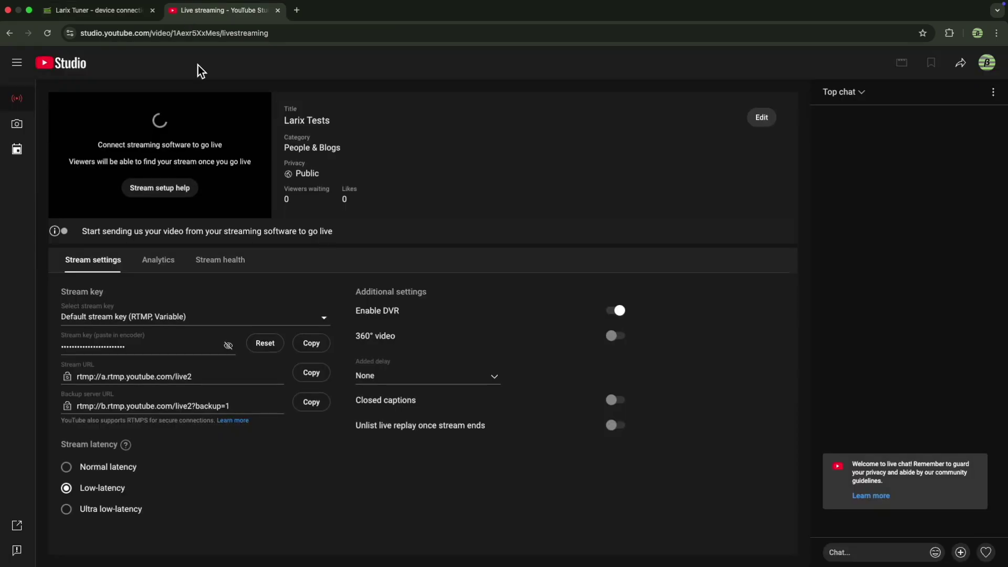
click(311, 348)
click(99, 11)
key(super+v)
click(439, 295)
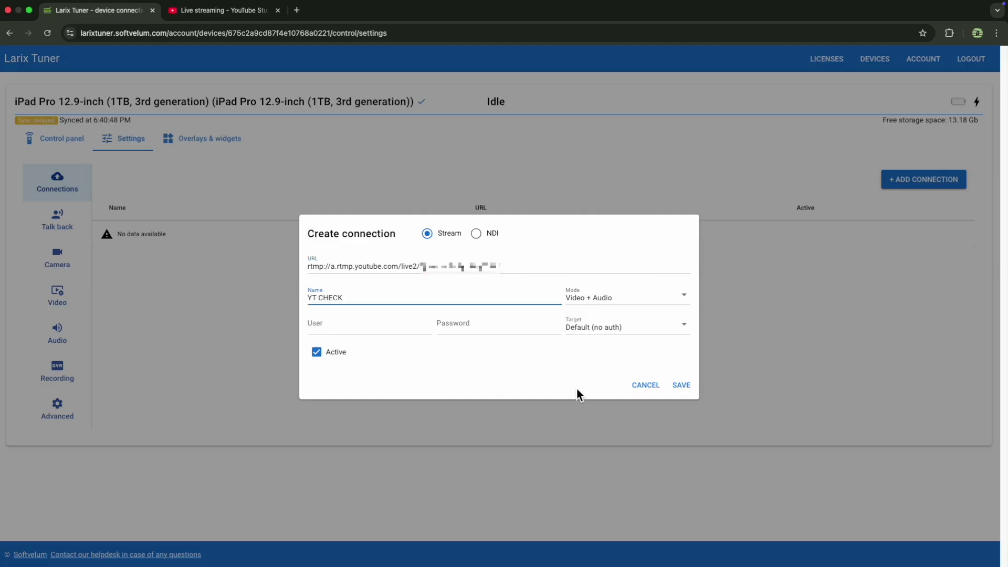
click(680, 386)
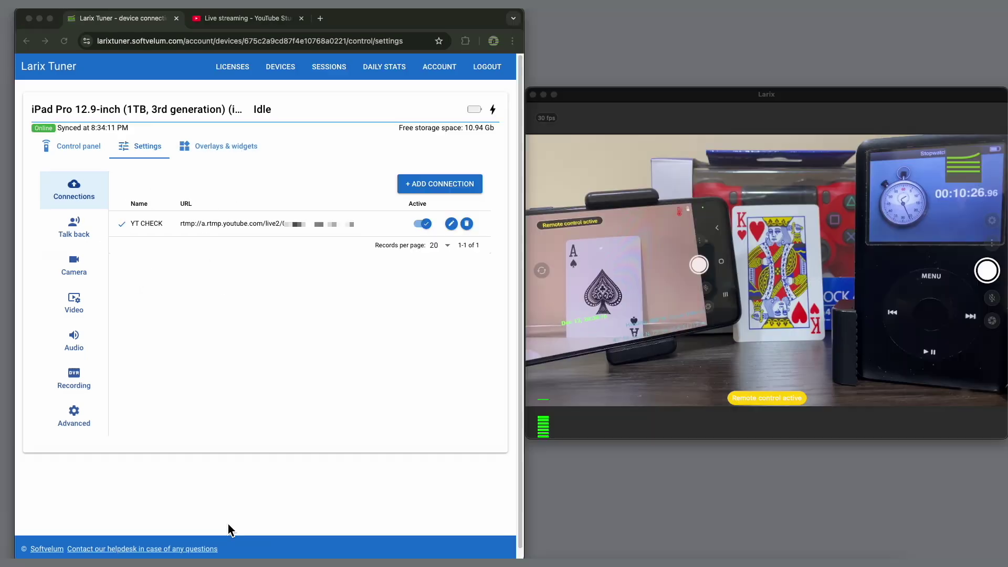
Activate the Larix logo overlay in Overlays & widgets, leaving its settings unchanged.
click(146, 311)
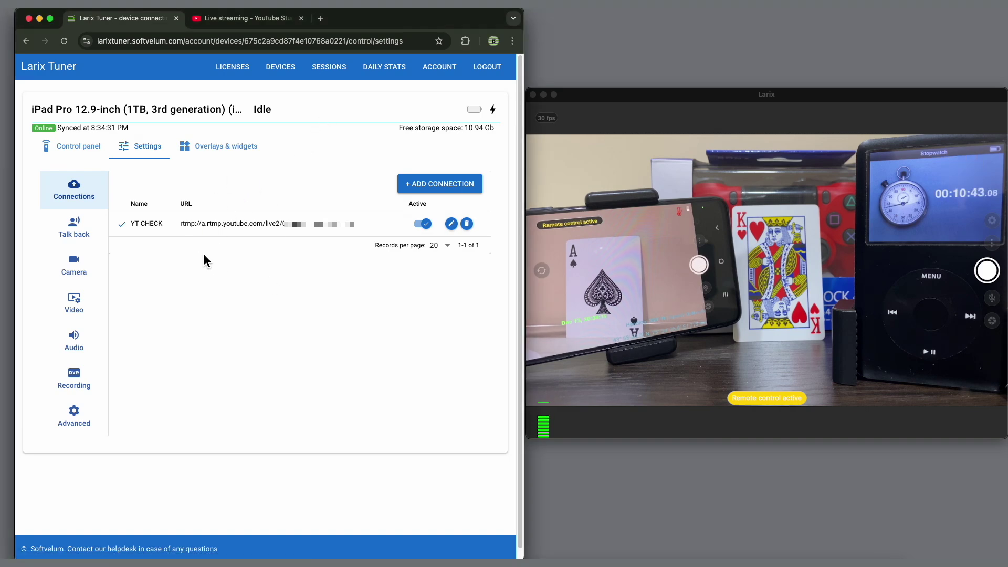
click(249, 157)
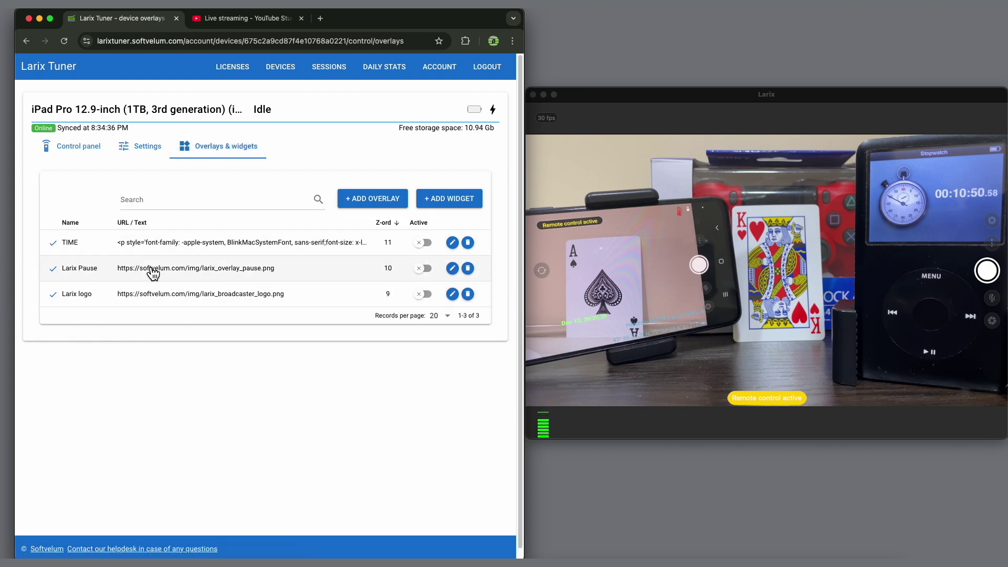
click(424, 295)
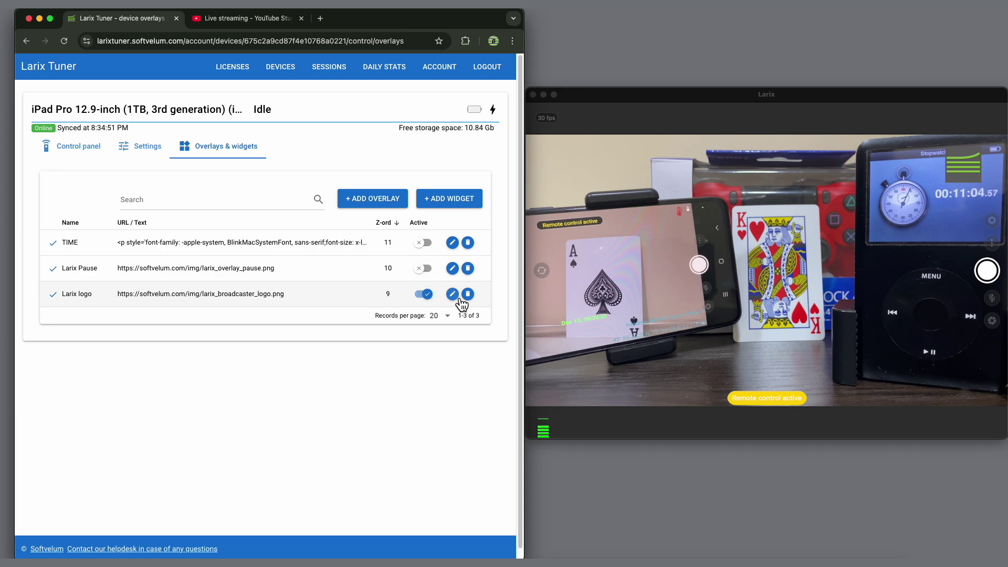
click(453, 294)
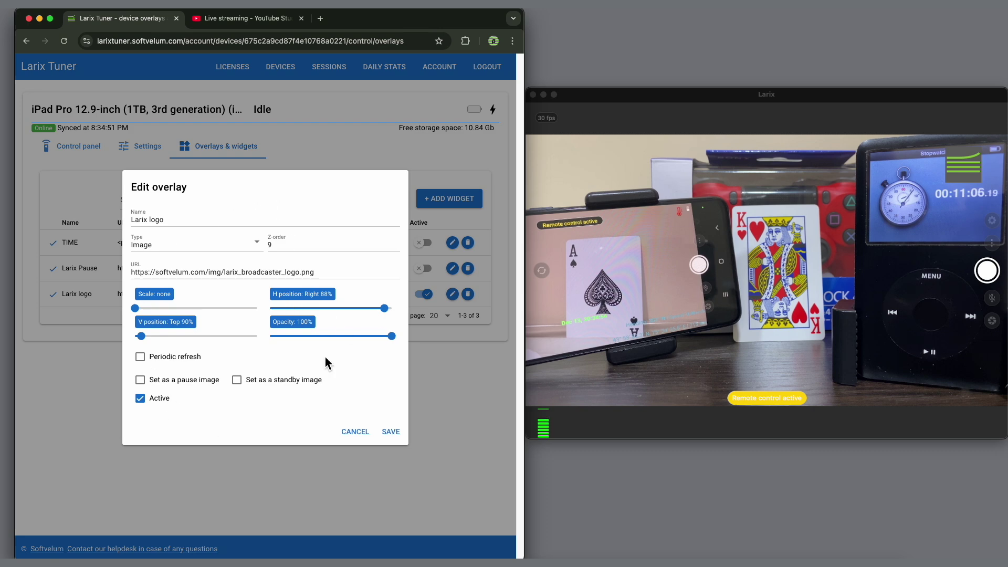
click(354, 433)
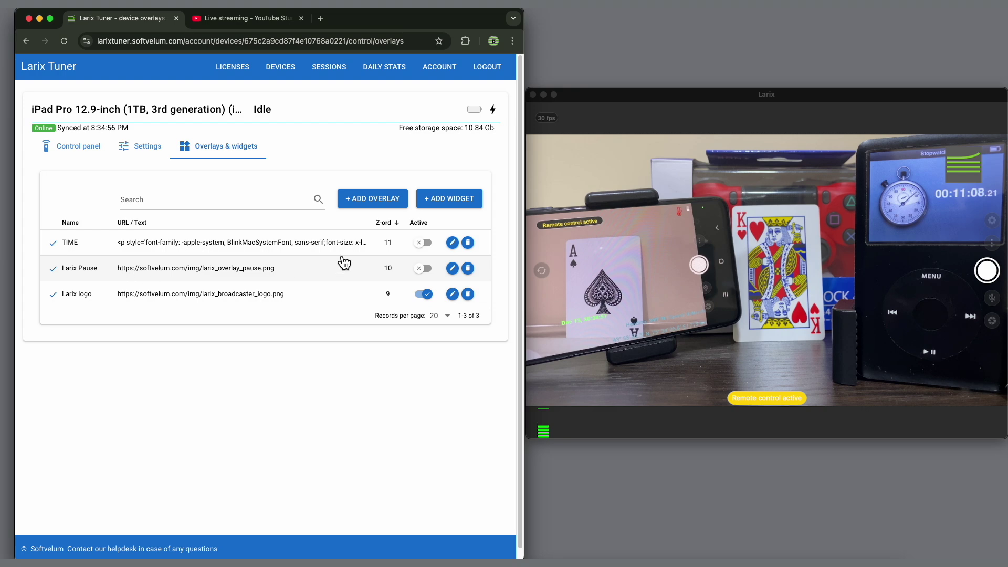
Turn on the TIME overlay and create a Chat widget with the pasted address and relative sizing.
click(424, 243)
click(449, 199)
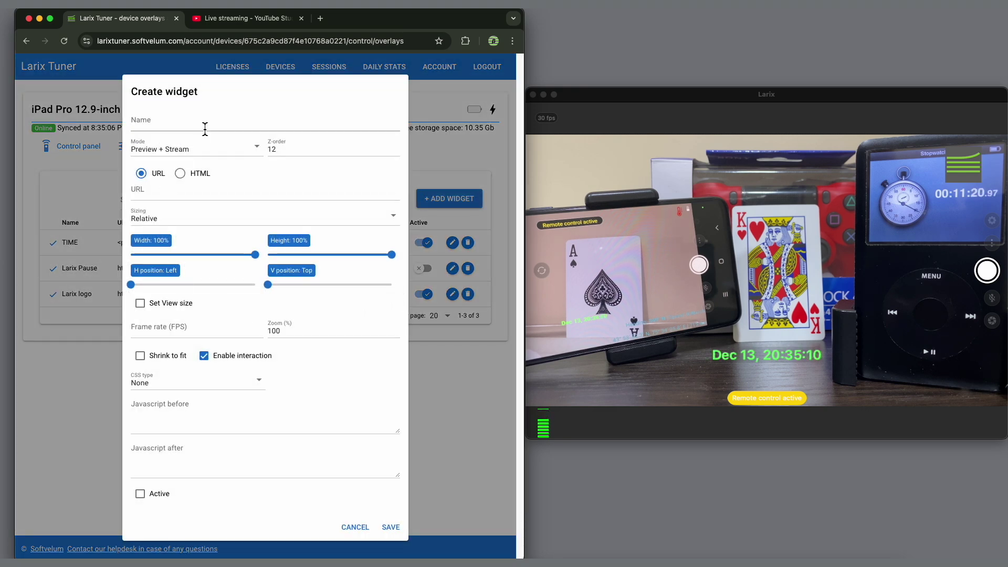
click(206, 126)
text(Chat)
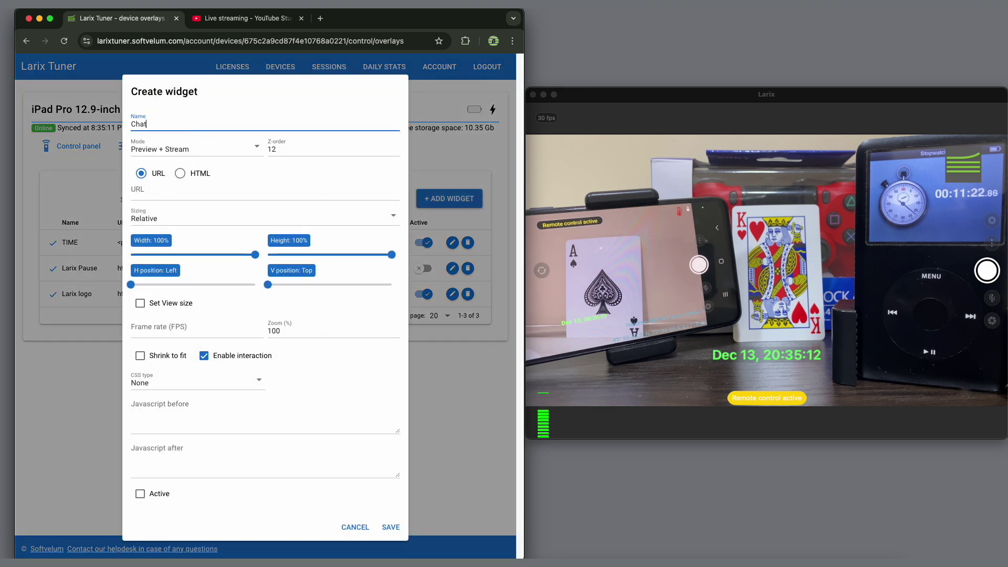
click(218, 197)
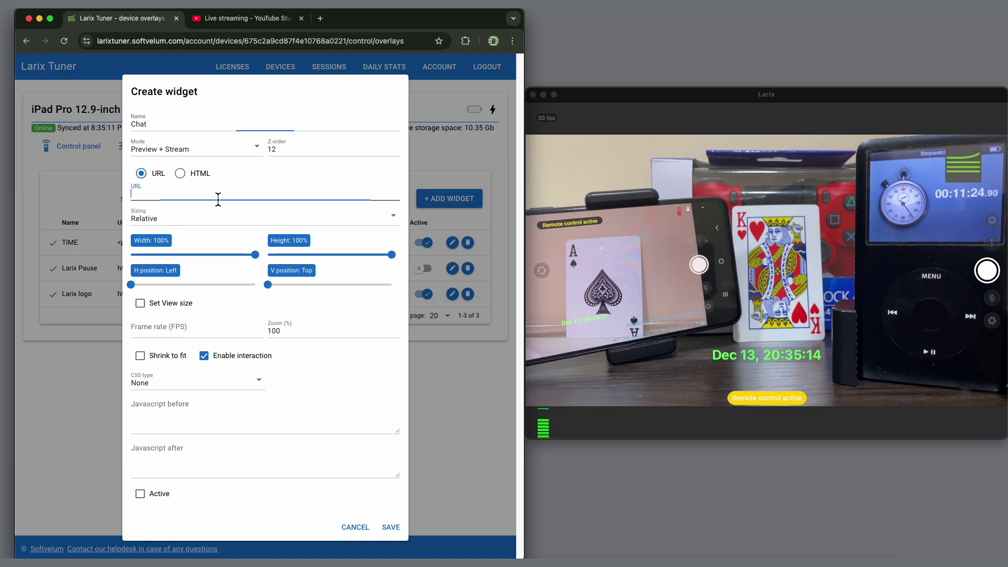
key(super+v)
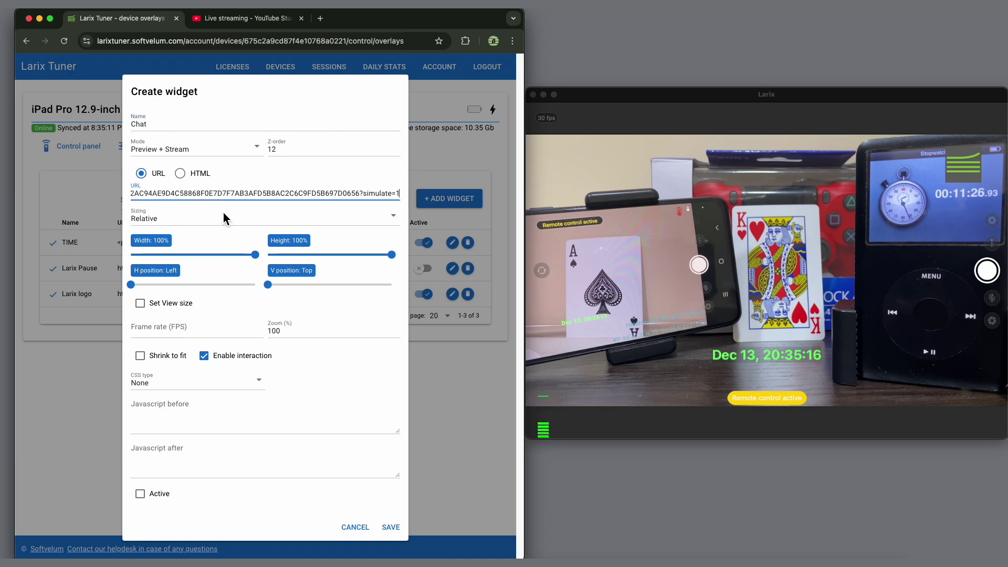
click(224, 218)
click(225, 219)
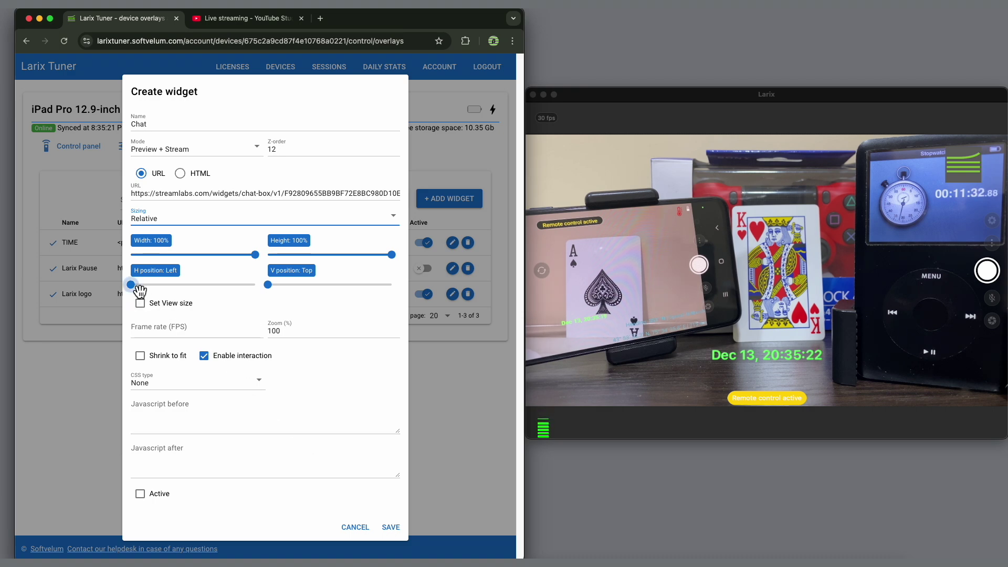
Save the Chat widget as shrink-to-fit and active, then switch it off on the stream.
click(169, 361)
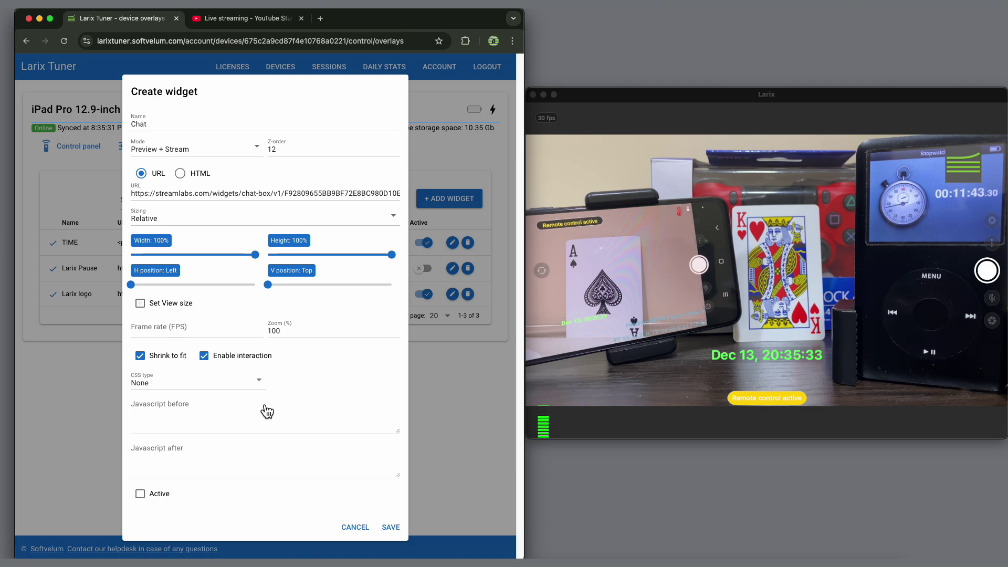
click(164, 501)
click(391, 527)
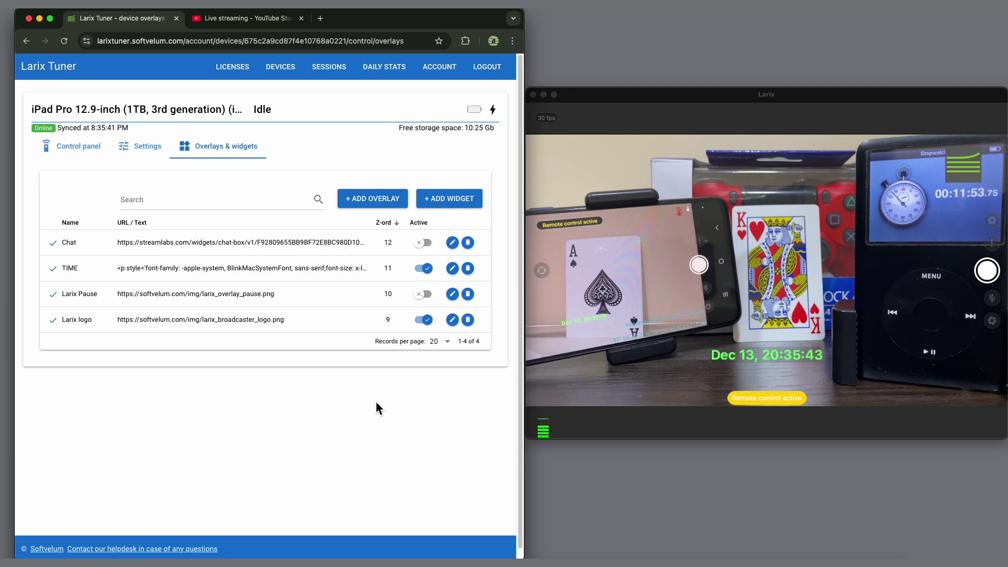
click(425, 242)
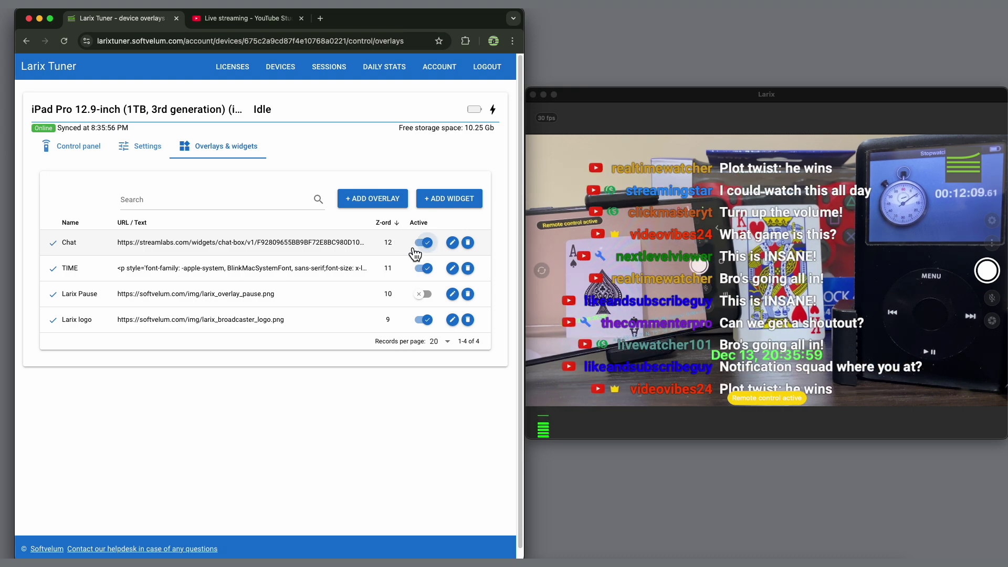
click(425, 244)
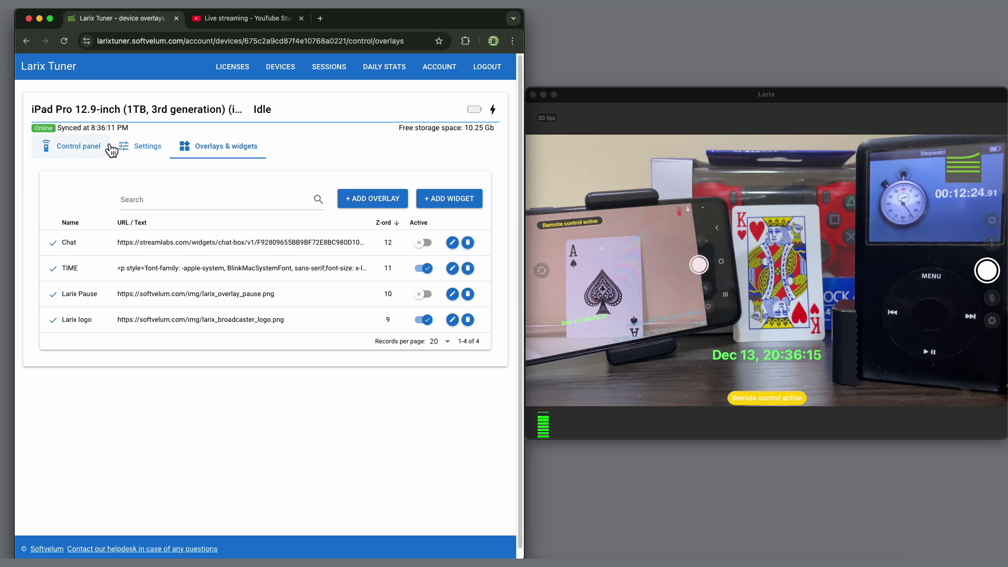
Mute the iPad's audio from its Larix Tuner control panel using the Mute toggle.
click(95, 146)
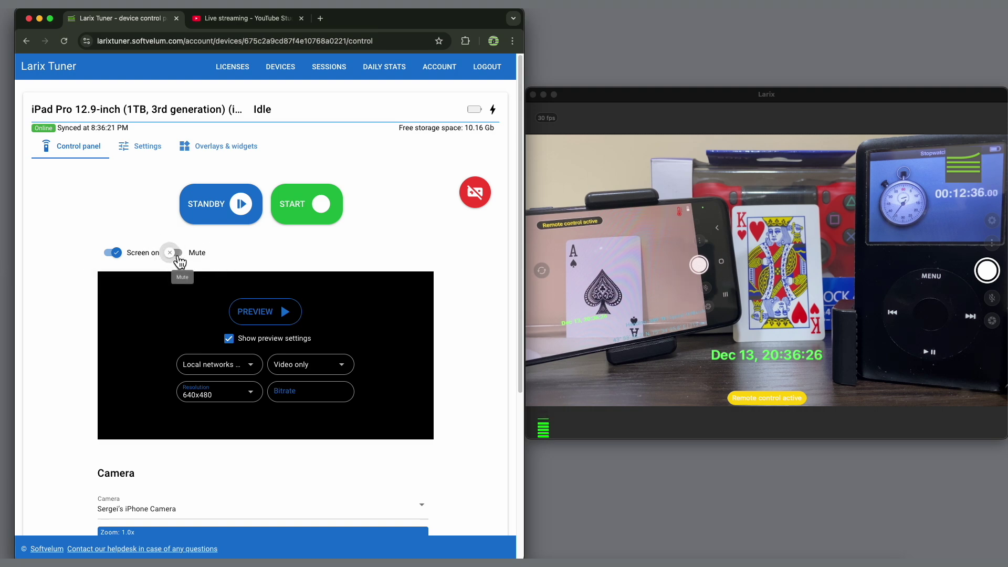
click(175, 253)
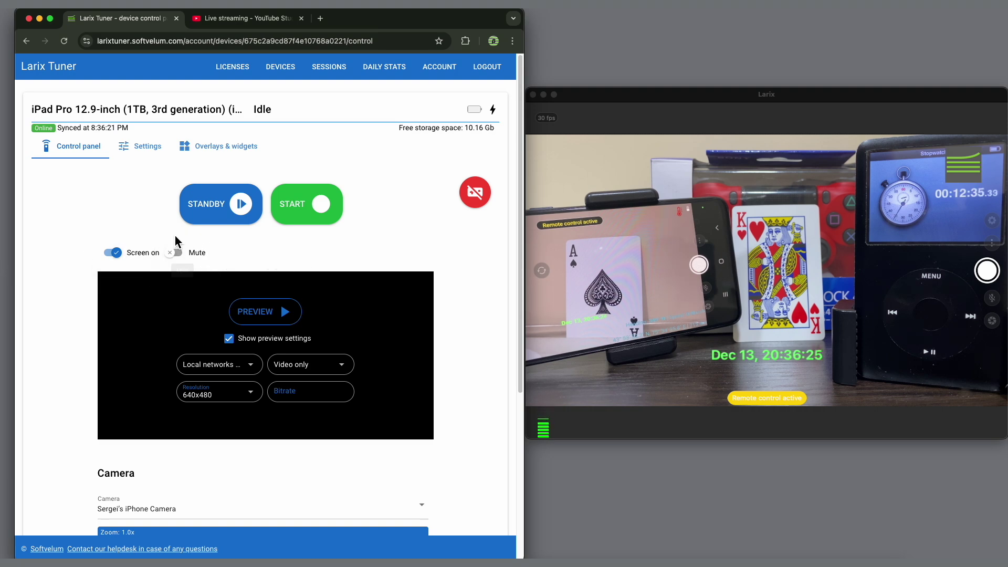
click(175, 252)
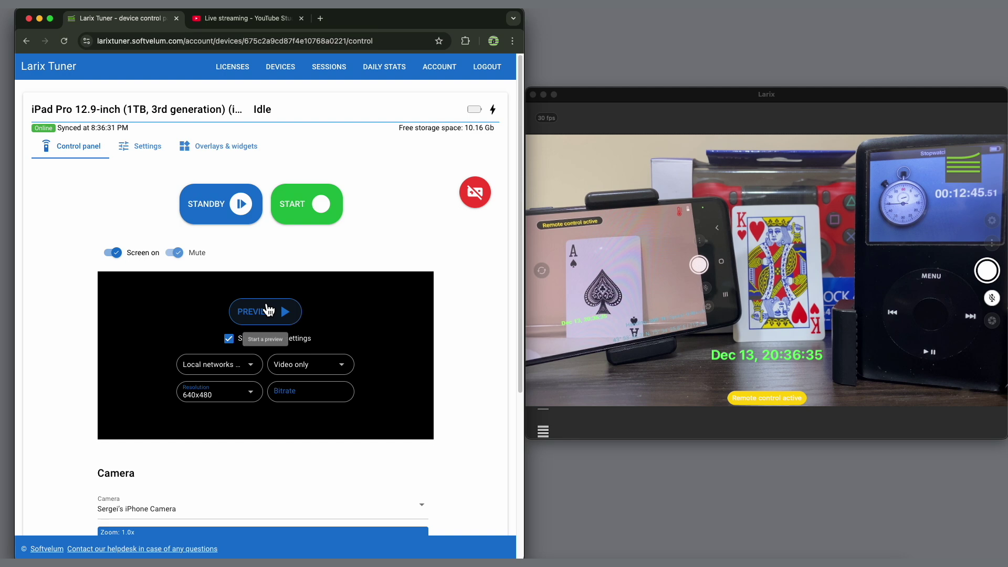
click(245, 369)
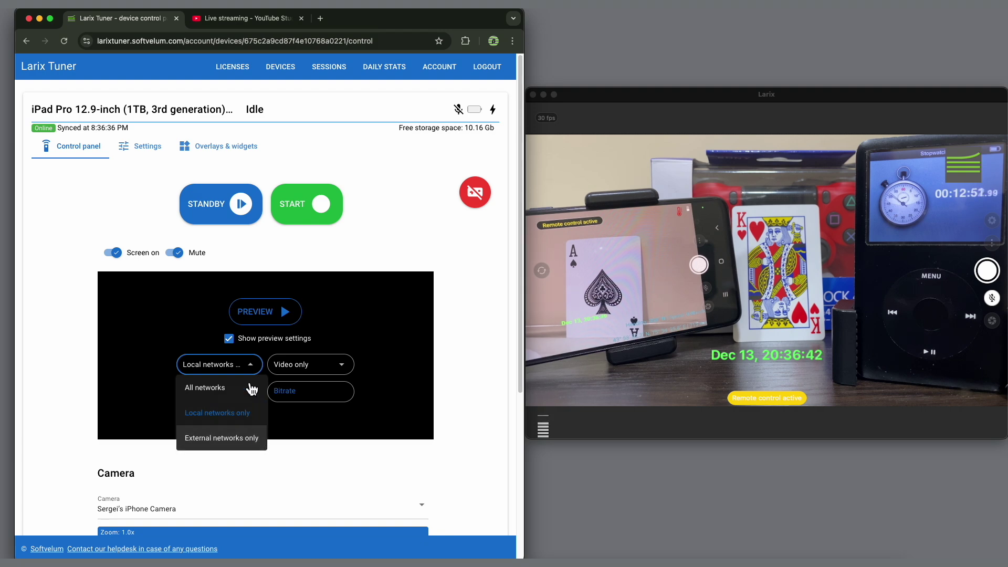
click(343, 367)
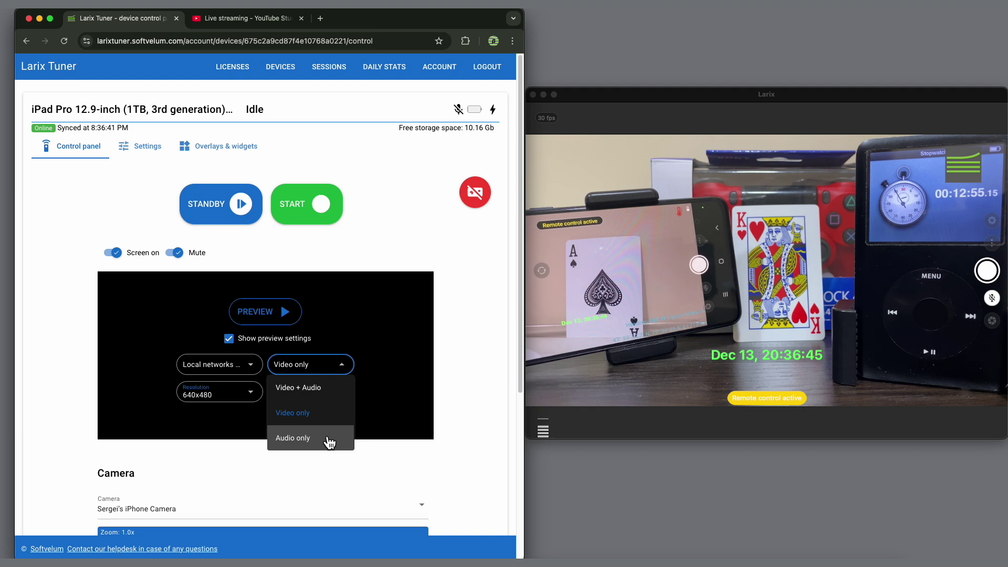
click(329, 413)
click(223, 399)
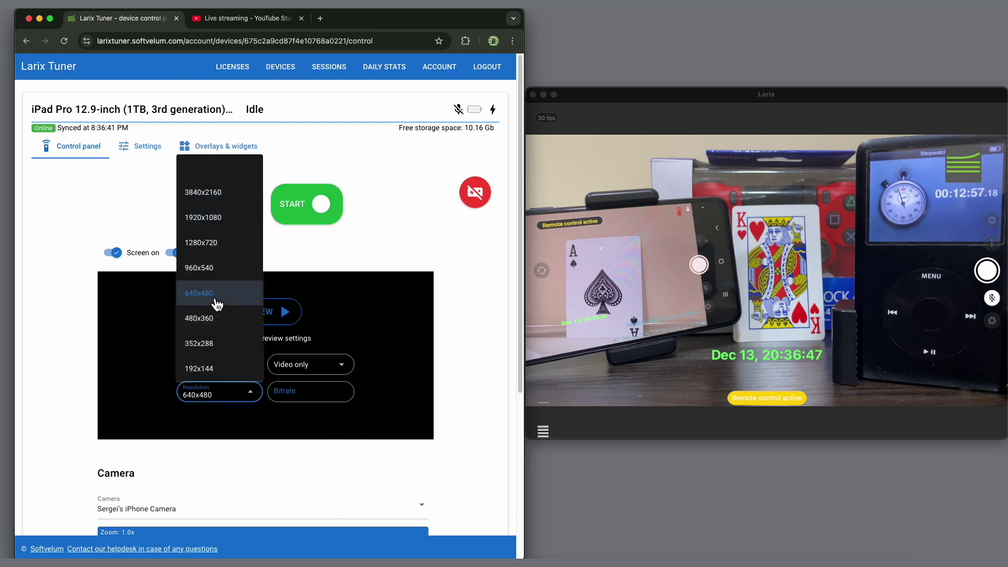
click(214, 299)
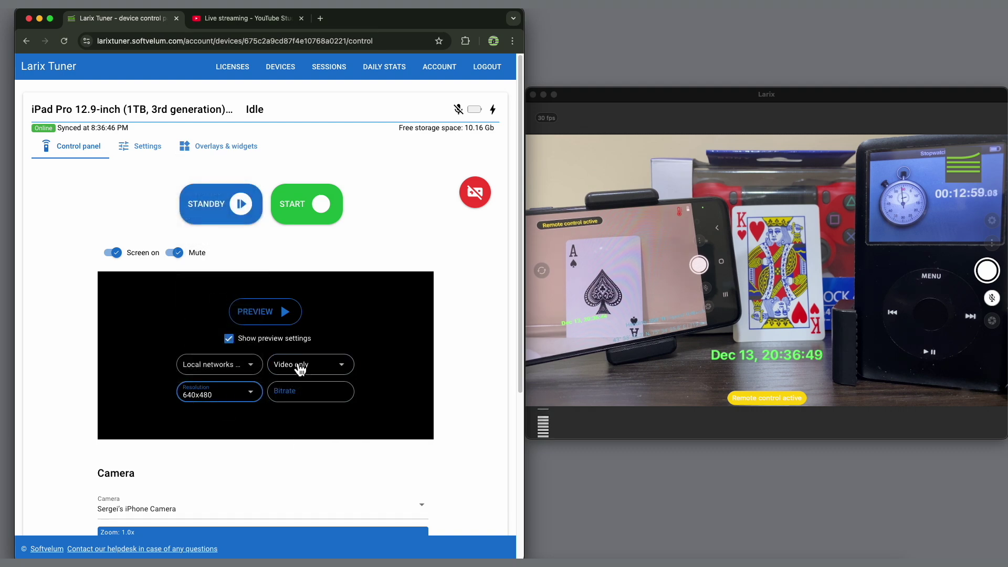
scroll(432, 352, down, 5)
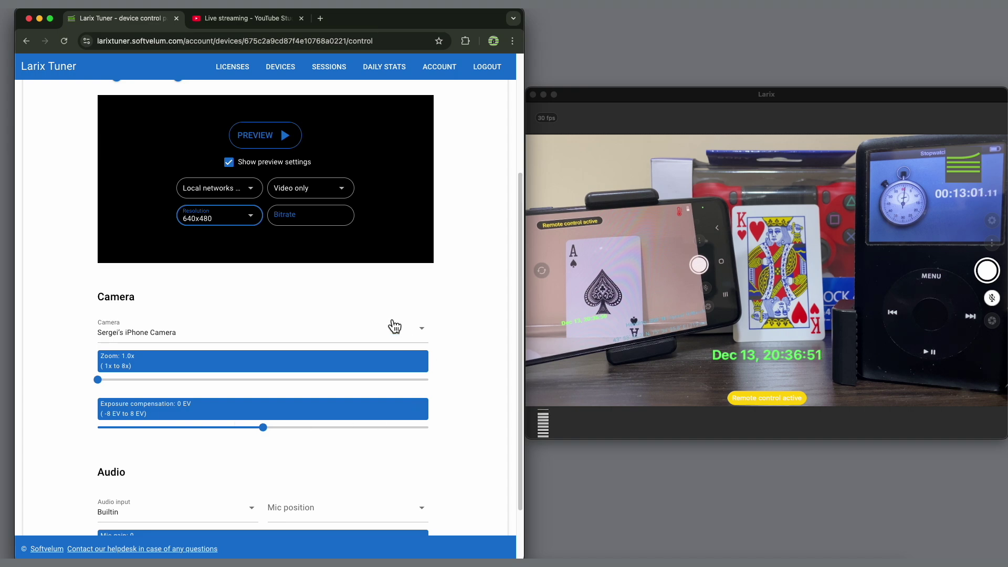
Review the available cameras and keep the current iPhone camera as the streaming source.
click(420, 332)
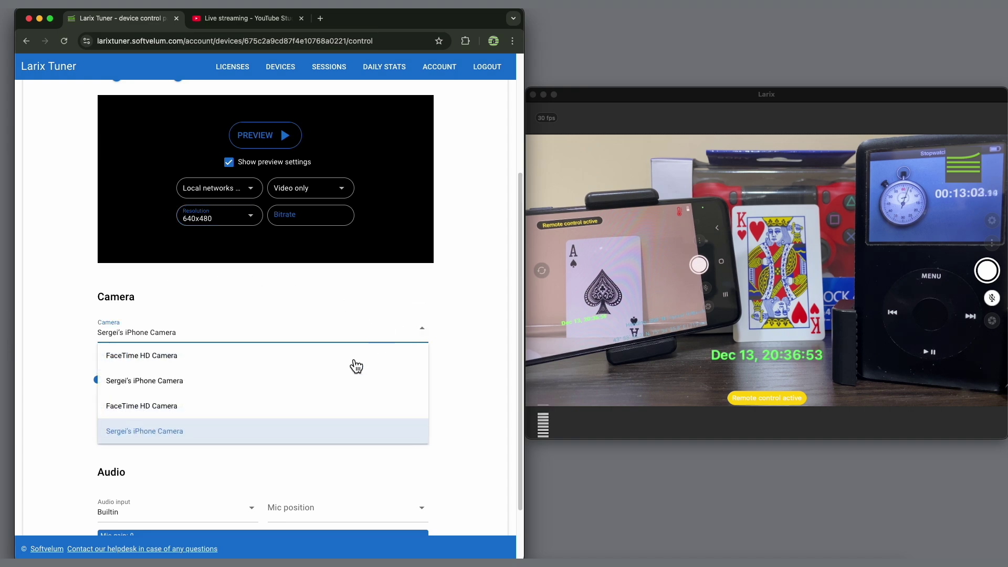
click(467, 316)
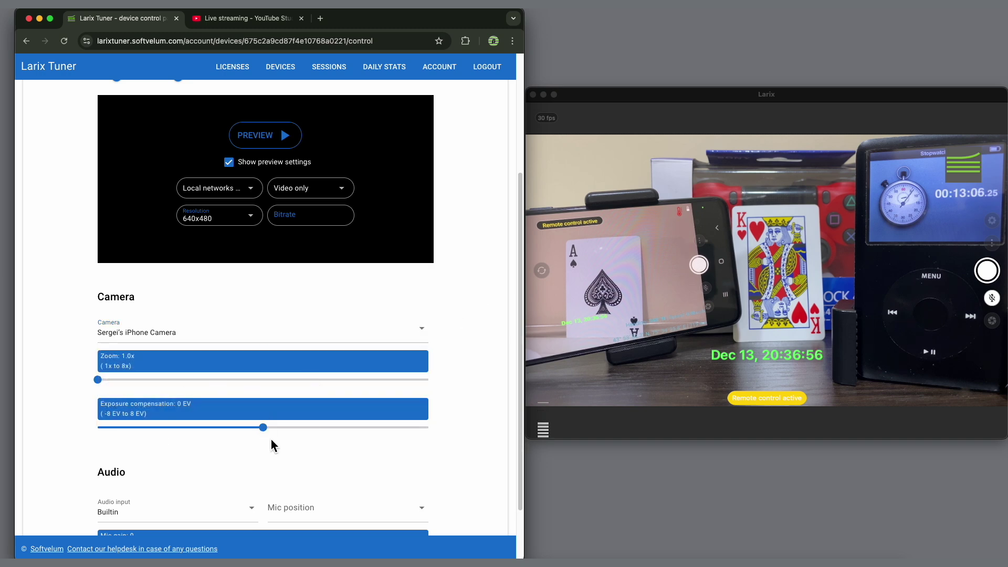
scroll(271, 445, down, 2)
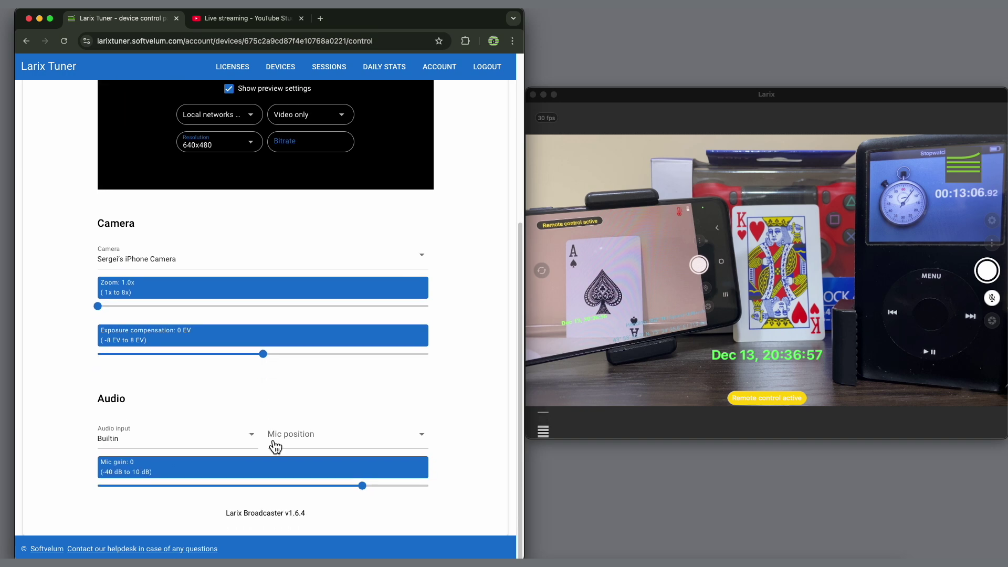
scroll(273, 445, up, 3)
scroll(274, 446, up, 4)
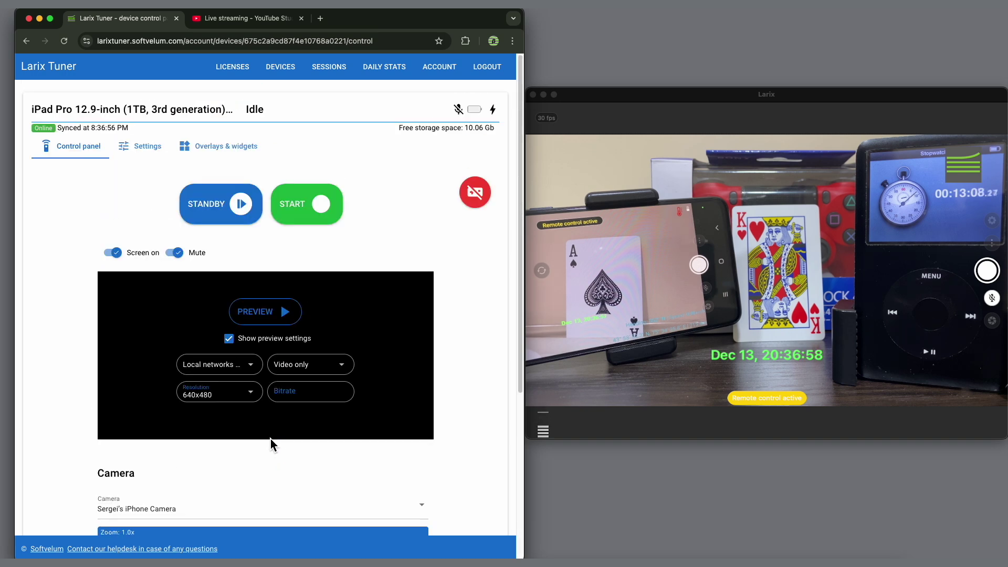
Start the PREVIEW player so the iPad camera's view of the cards and stopwatch loads.
click(286, 313)
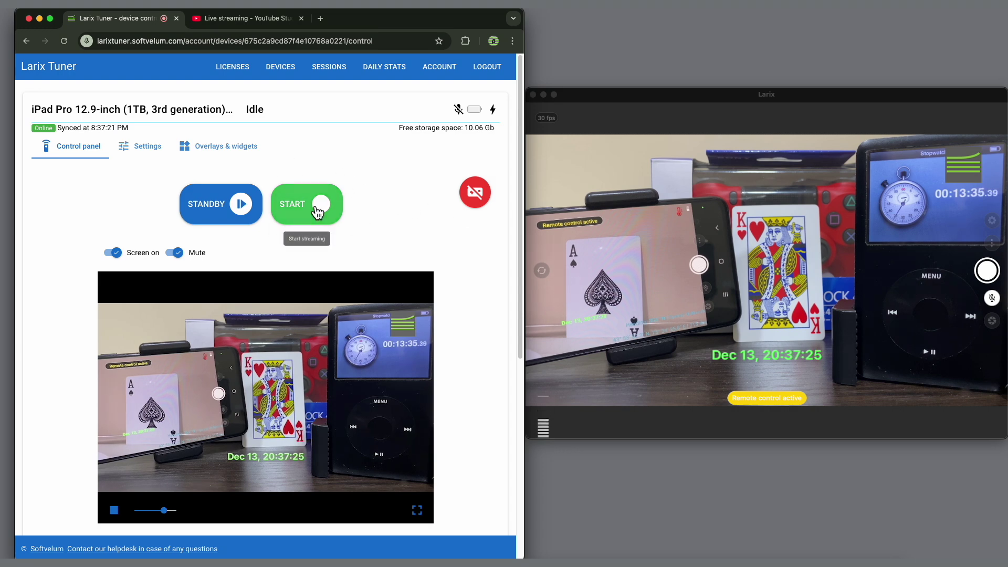
Start the iPad's stream, zoom the camera to 4.8x on the cards, and verify it in YouTube Studio.
click(318, 211)
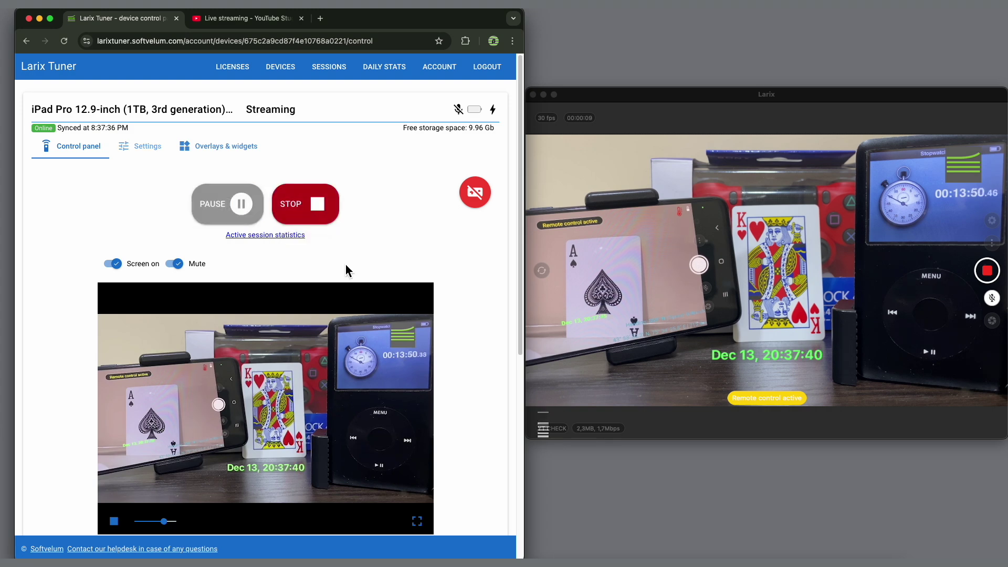
scroll(370, 244, down, 2)
scroll(373, 245, down, 3)
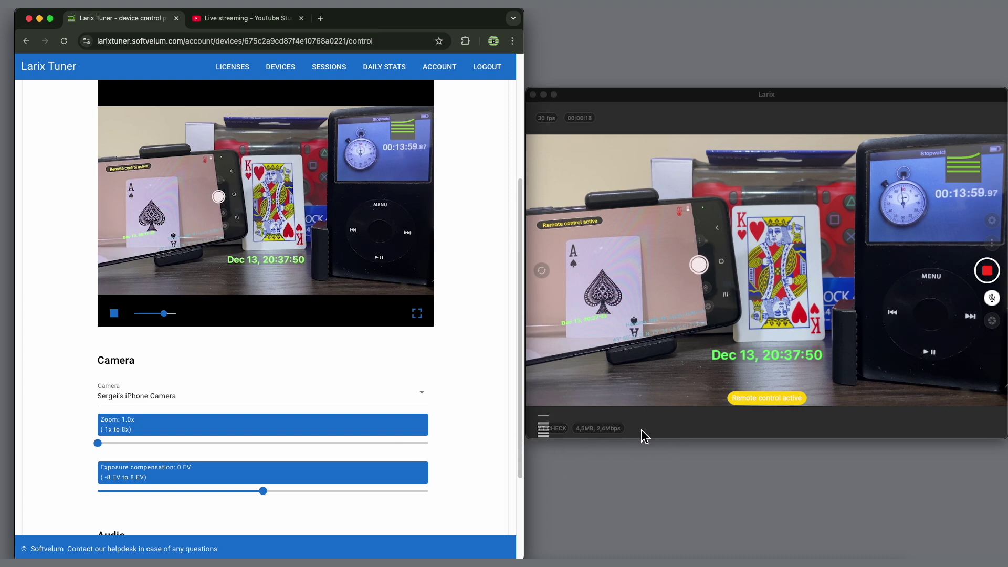
click(233, 28)
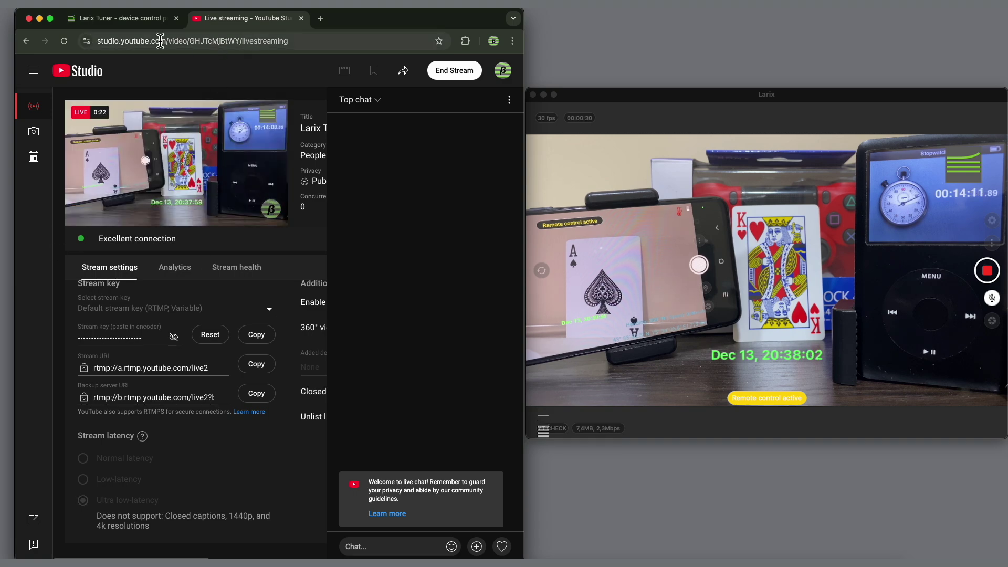
click(123, 19)
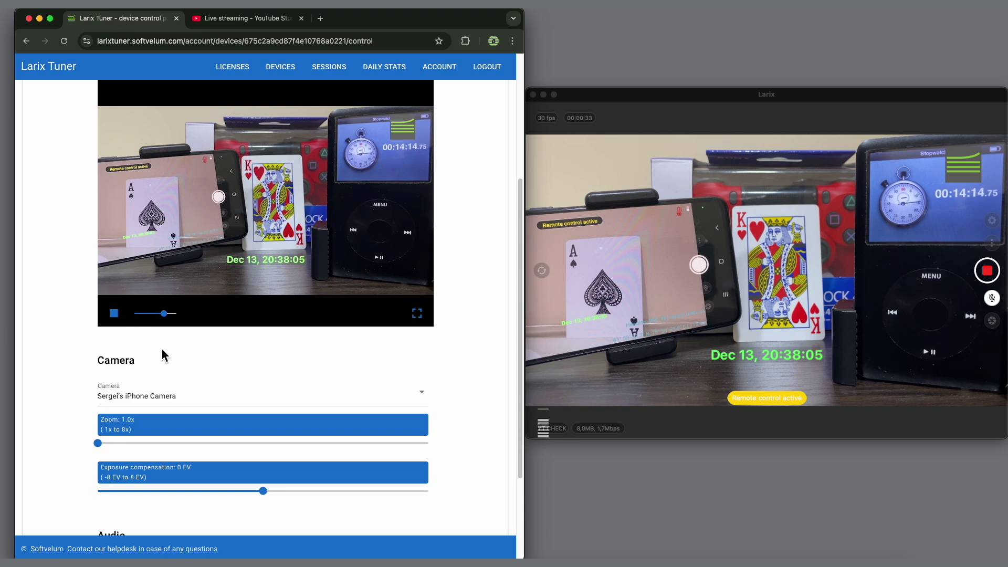
drag(109, 445, 277, 444)
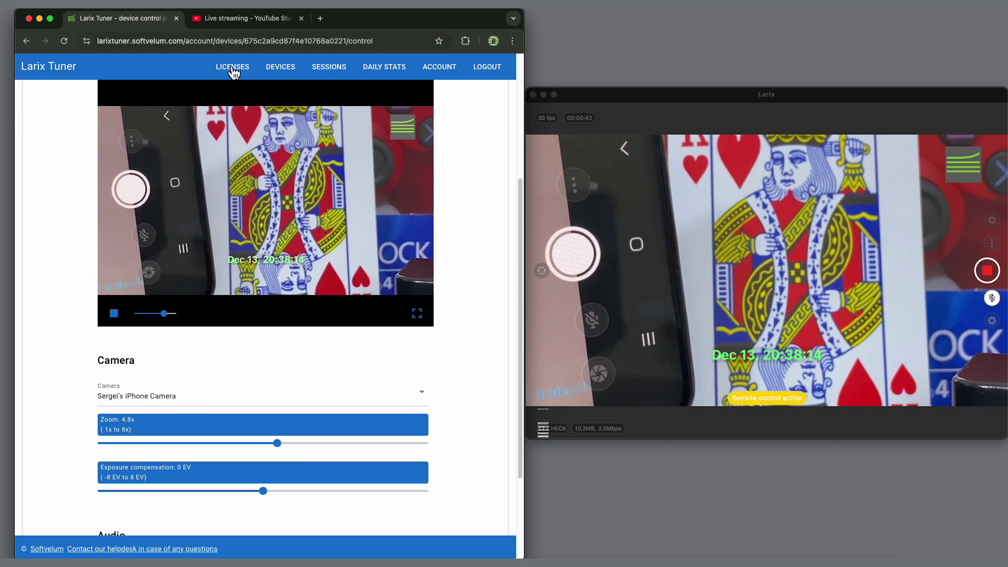
click(243, 28)
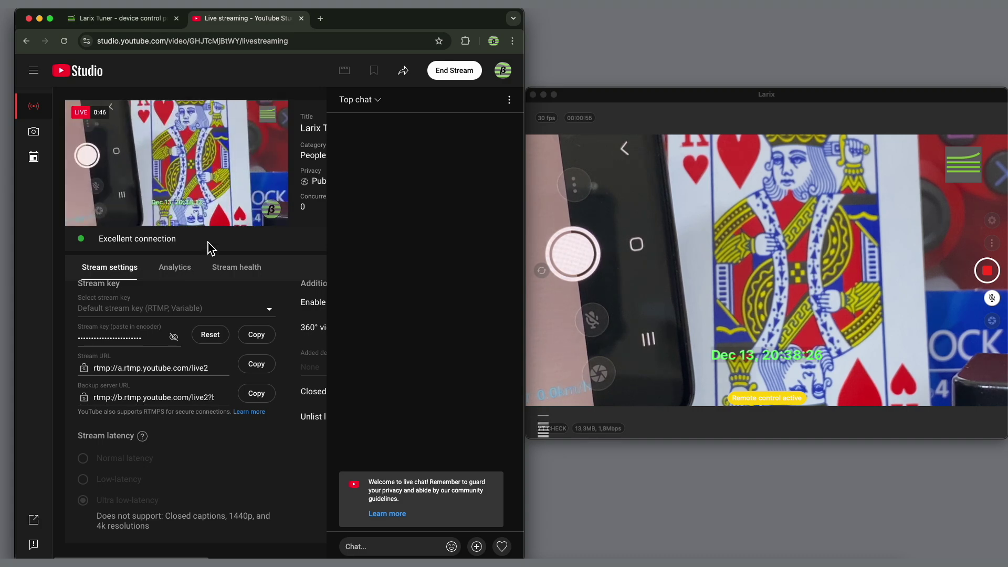
In Overlays & widgets, turn the Chat overlay on and the TIME overlay off.
click(108, 26)
drag(276, 442, 98, 443)
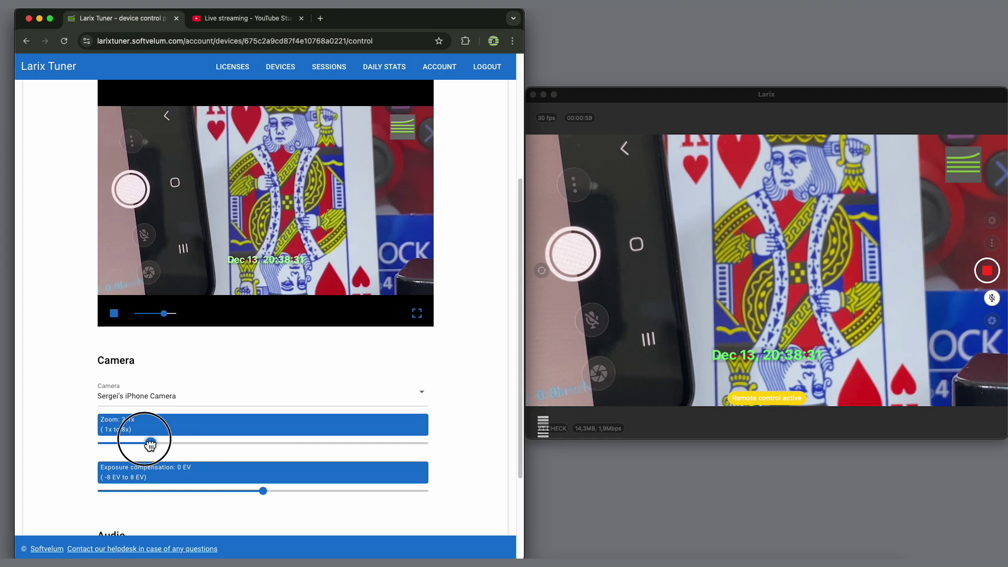
scroll(254, 331, up, 3)
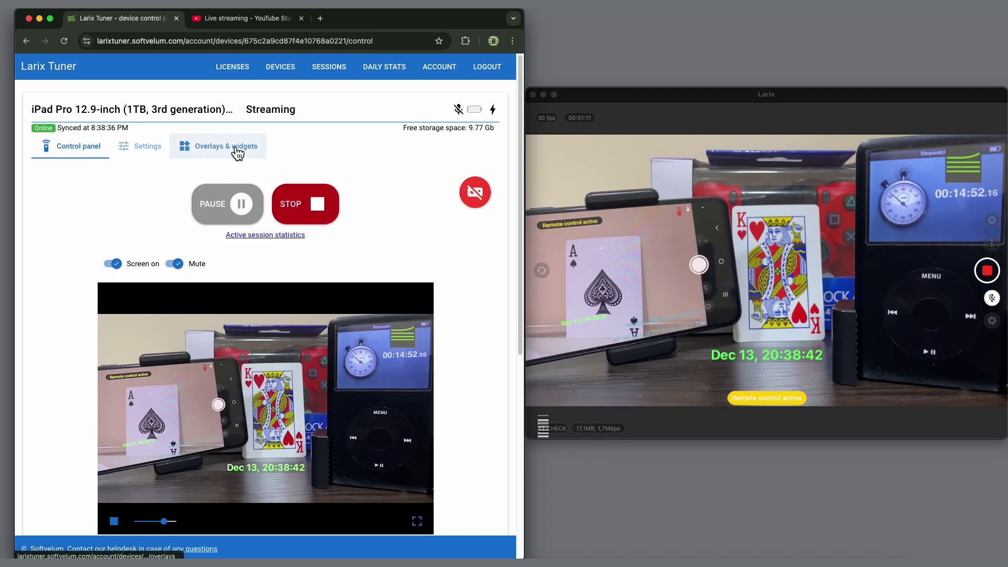
click(237, 153)
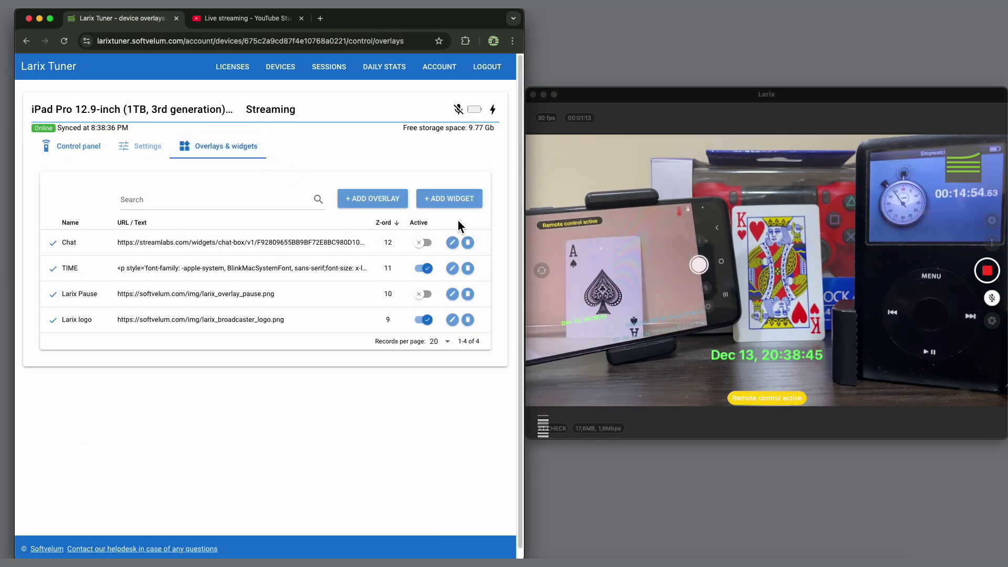
click(422, 243)
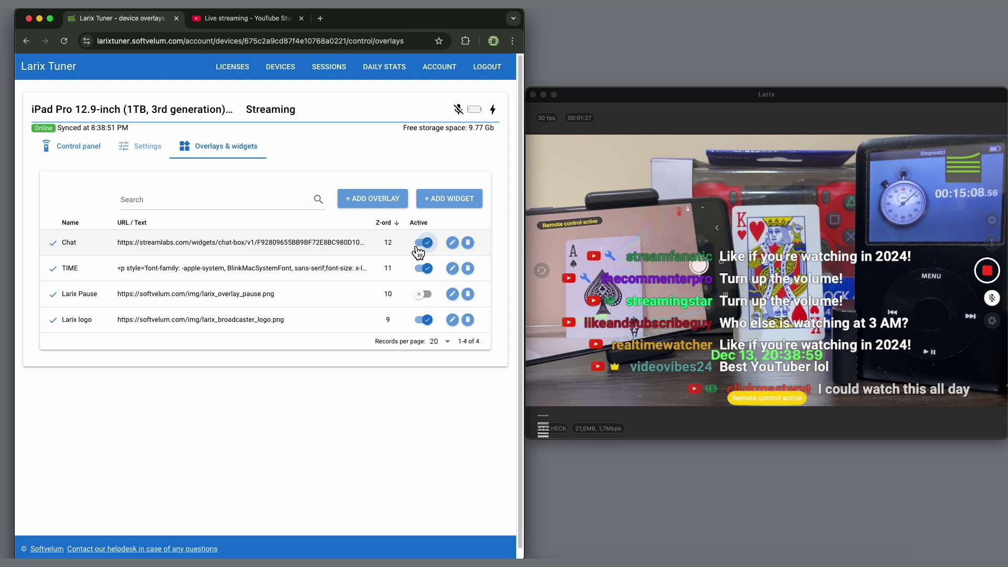
click(431, 271)
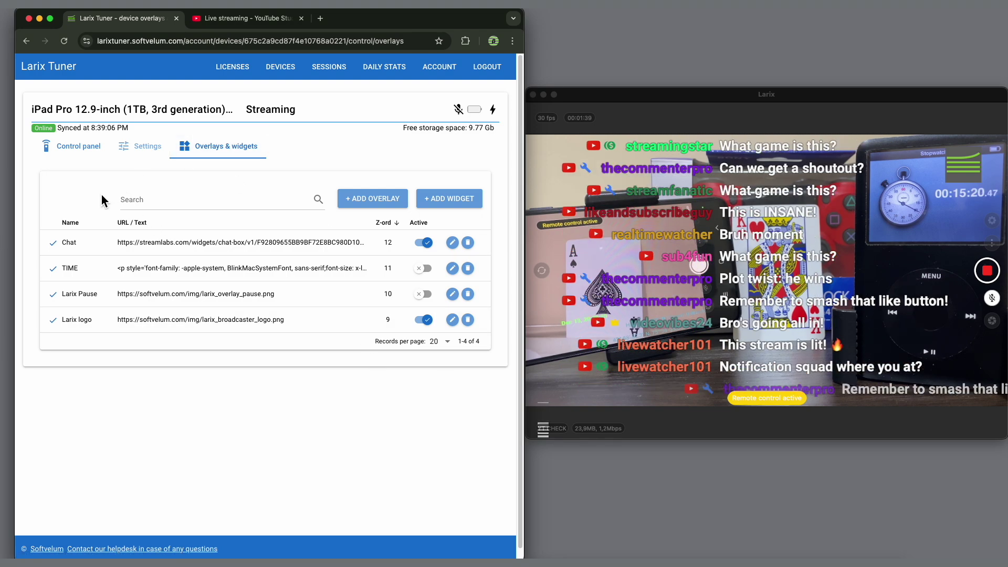
Review the active session's bandwidth, round-trip time and data loss charts, then YouTube's Stream health.
click(60, 156)
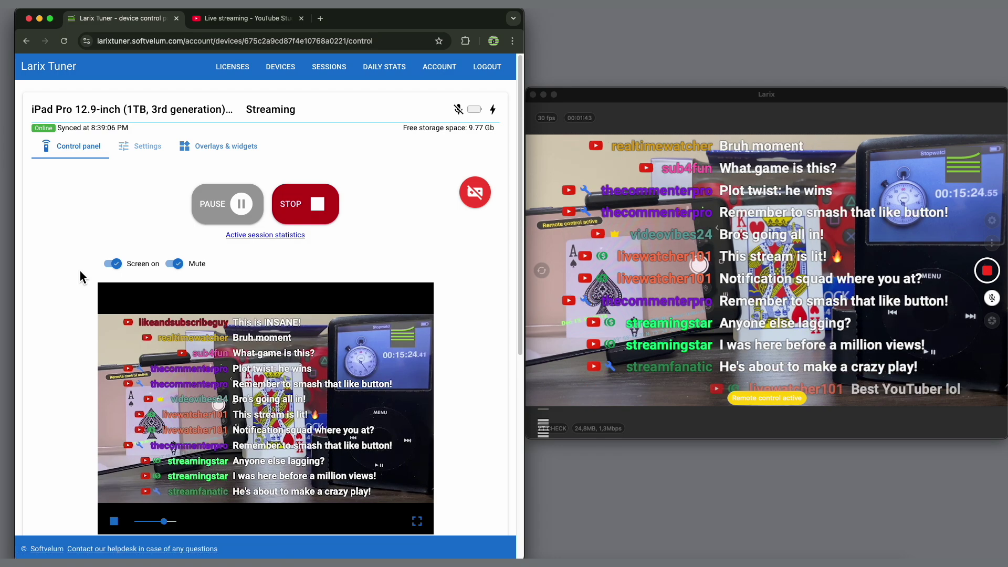
scroll(81, 277, down, 2)
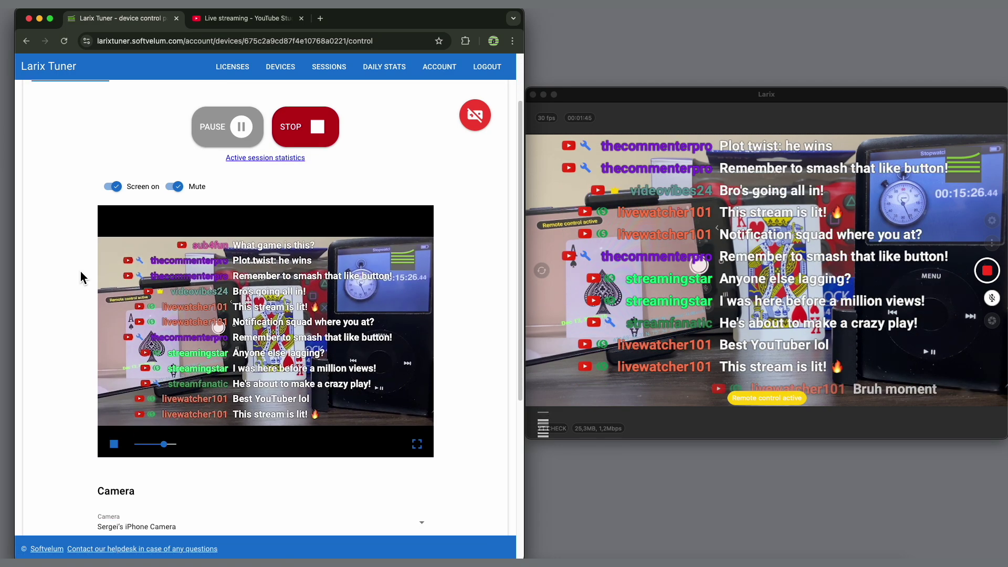
click(269, 158)
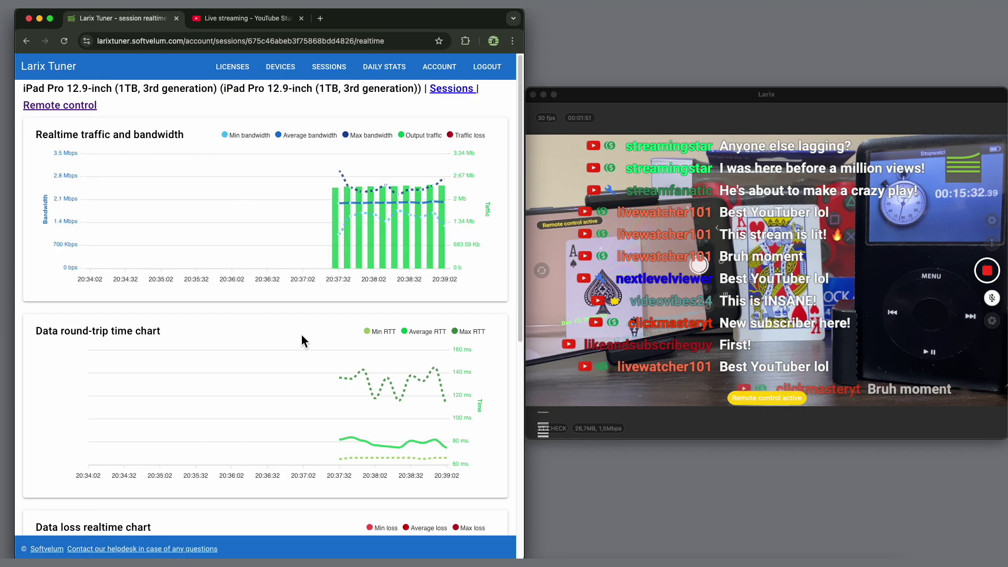
mouse_move(386, 237)
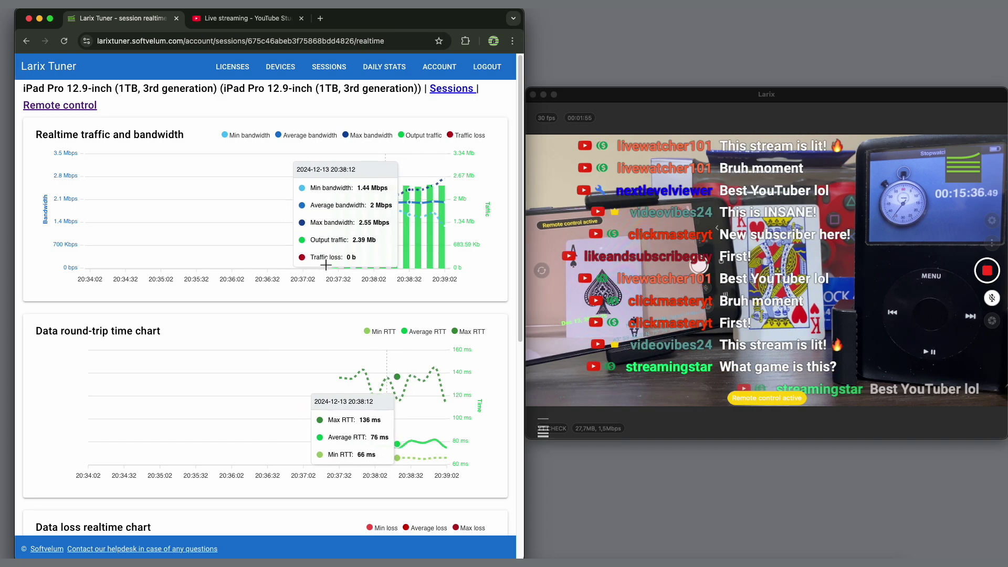
scroll(244, 394, down, 3)
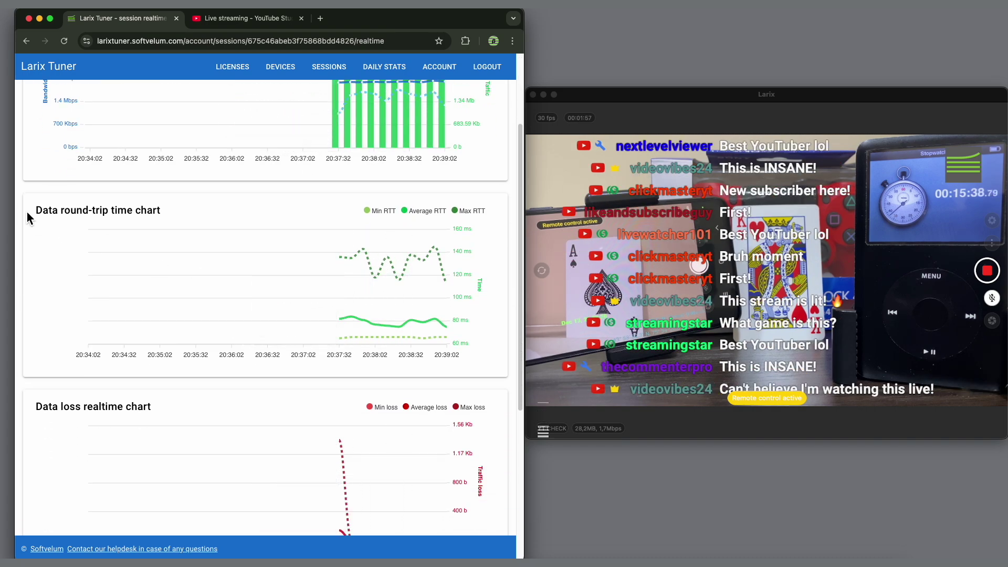
scroll(367, 352, down, 2)
scroll(236, 347, down, 2)
scroll(124, 371, down, 2)
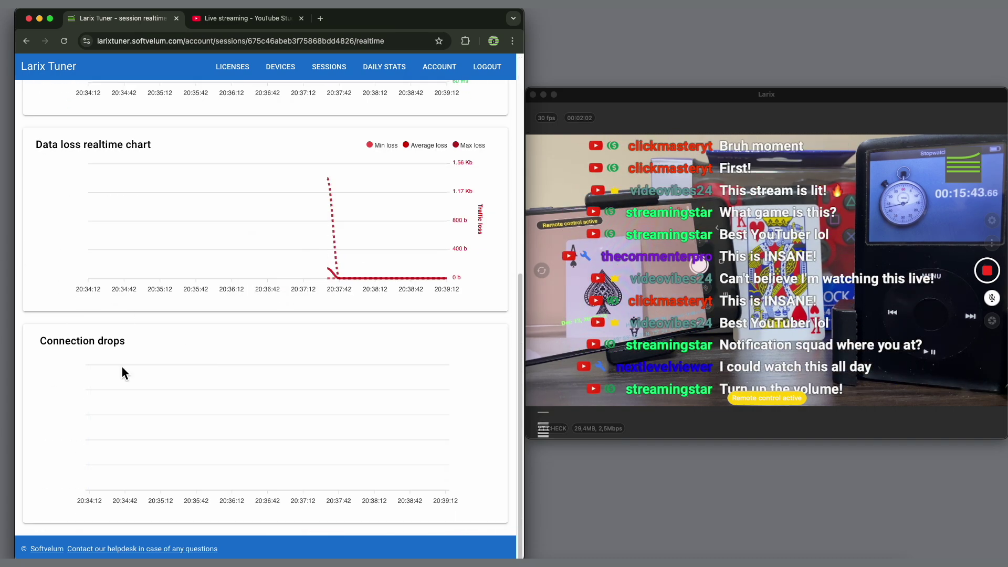
scroll(210, 354, up, 10)
click(267, 18)
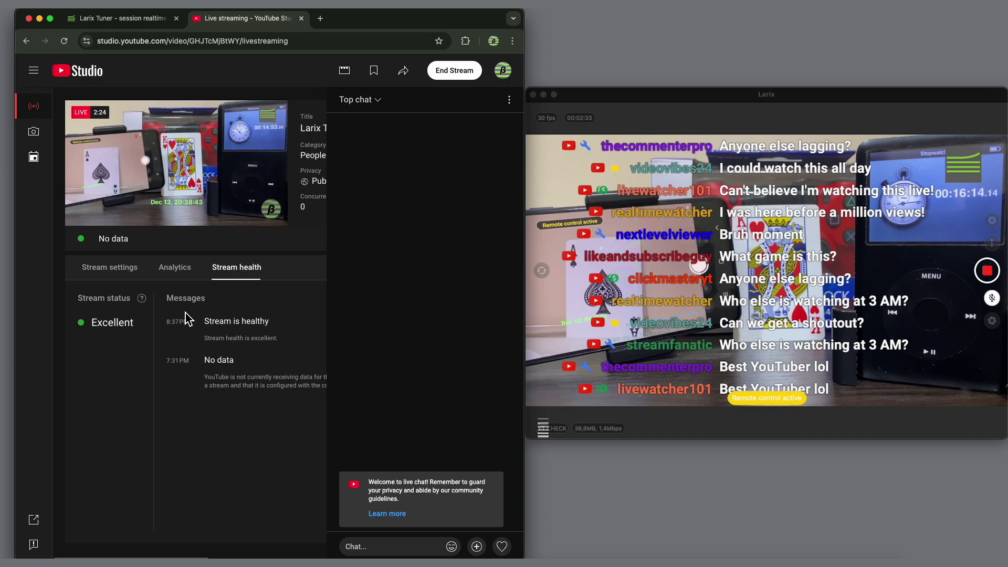
Pause the iPad's broadcast from the control panel and confirm the pause screen in YouTube Studio.
click(122, 18)
click(55, 104)
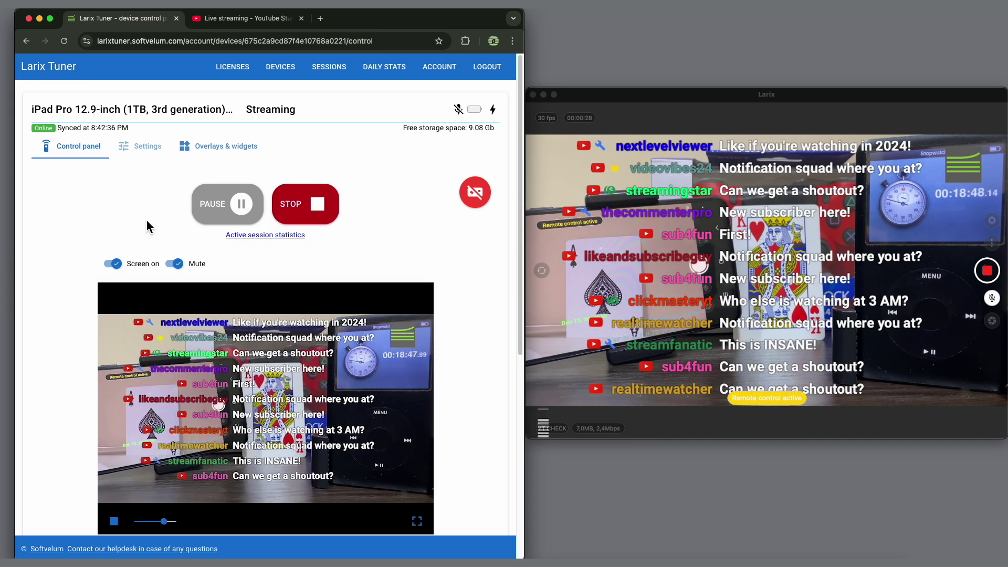
click(216, 212)
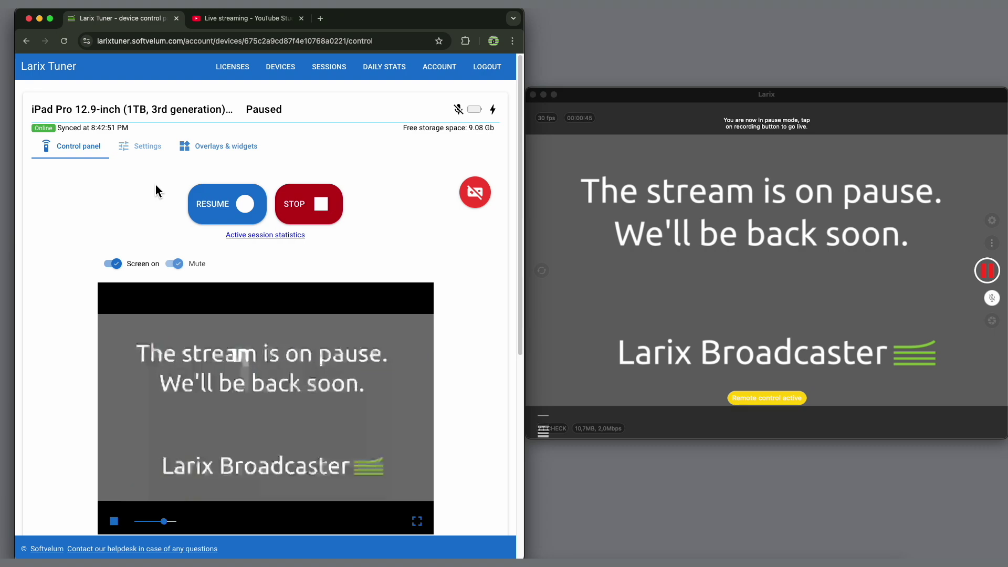
click(233, 18)
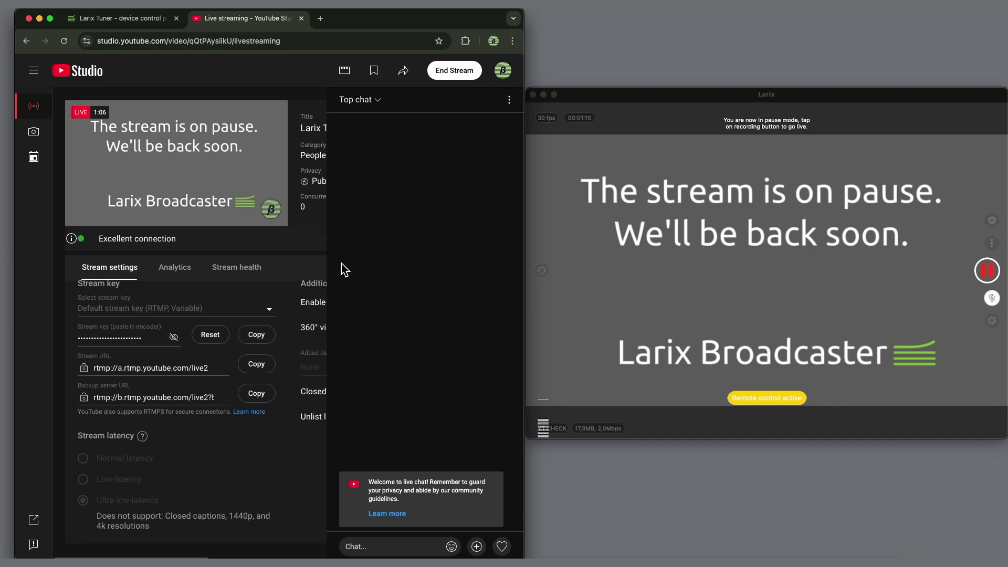
Stop the iPad's broadcast and confirm YouTube Studio reports the stream finished at 1:19.
click(133, 18)
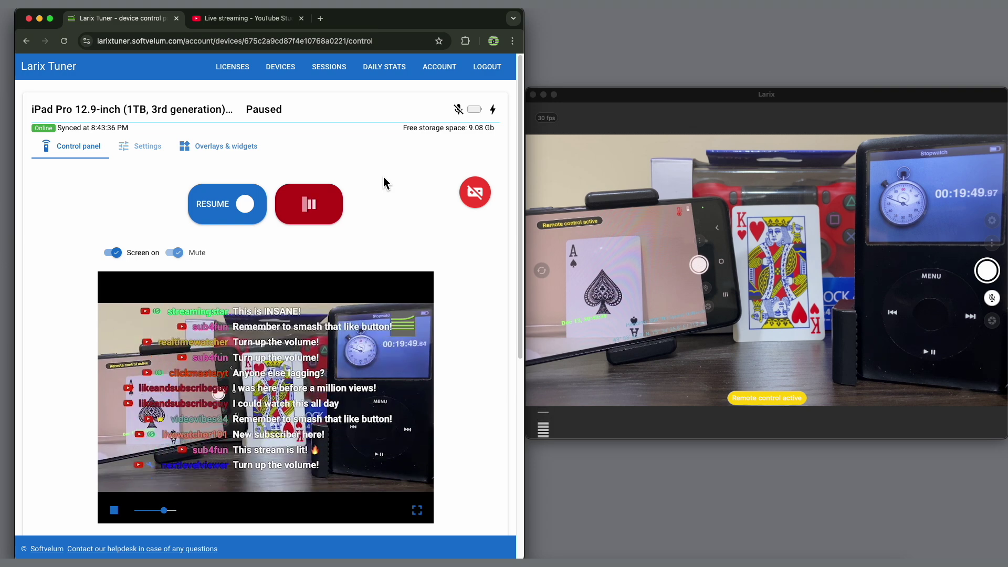
click(215, 22)
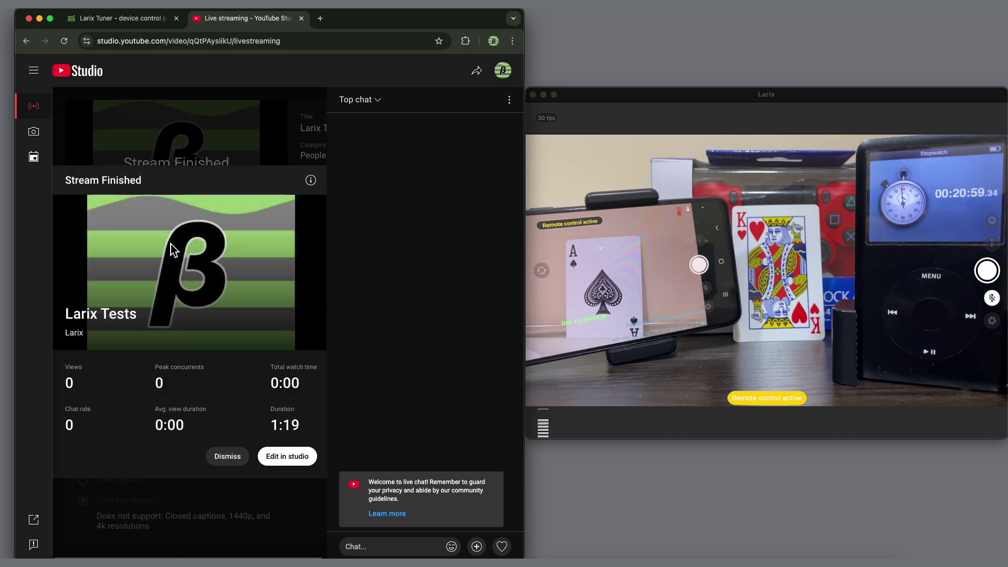
click(126, 17)
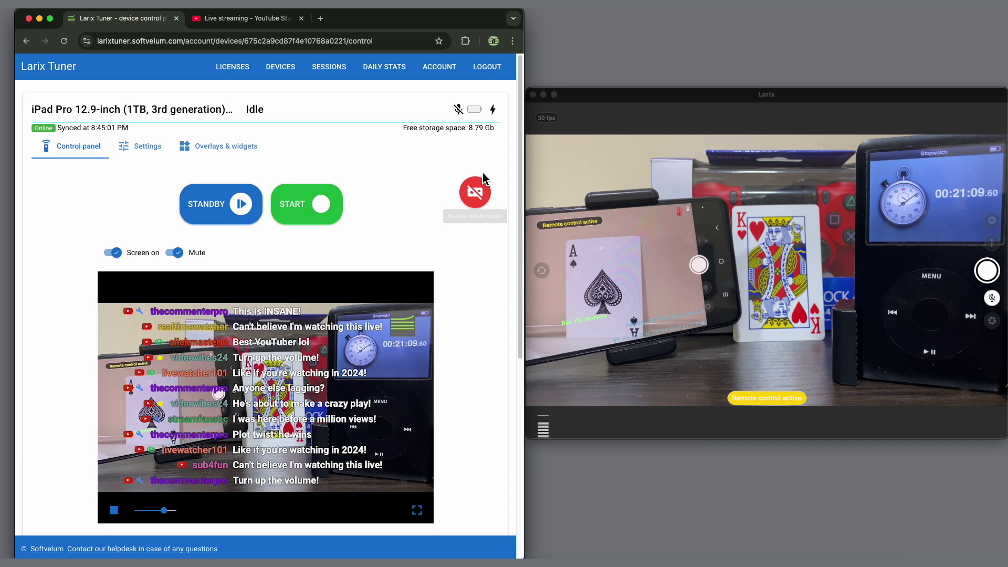
Release remote control of the iPad and confirm ending the session.
click(478, 197)
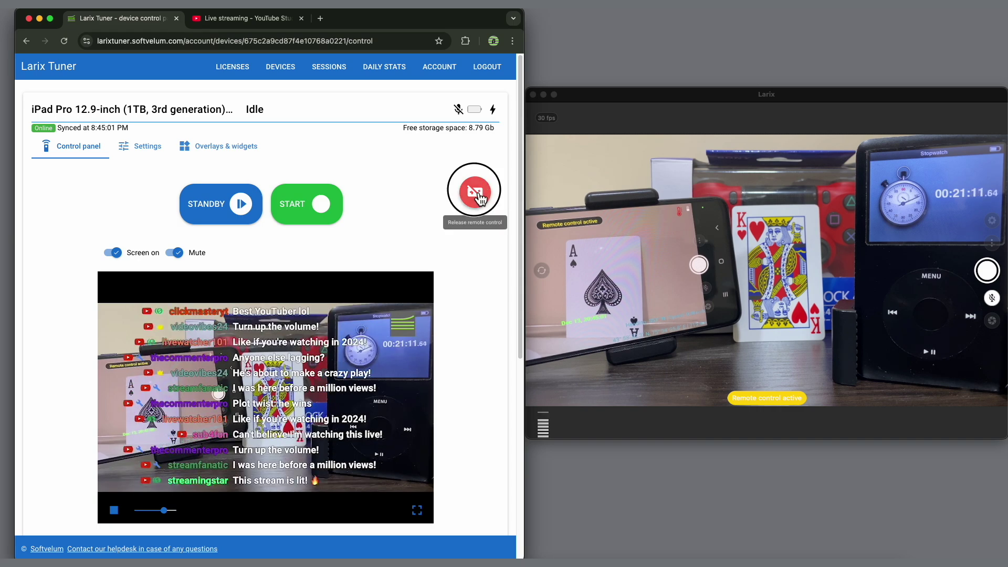
click(370, 335)
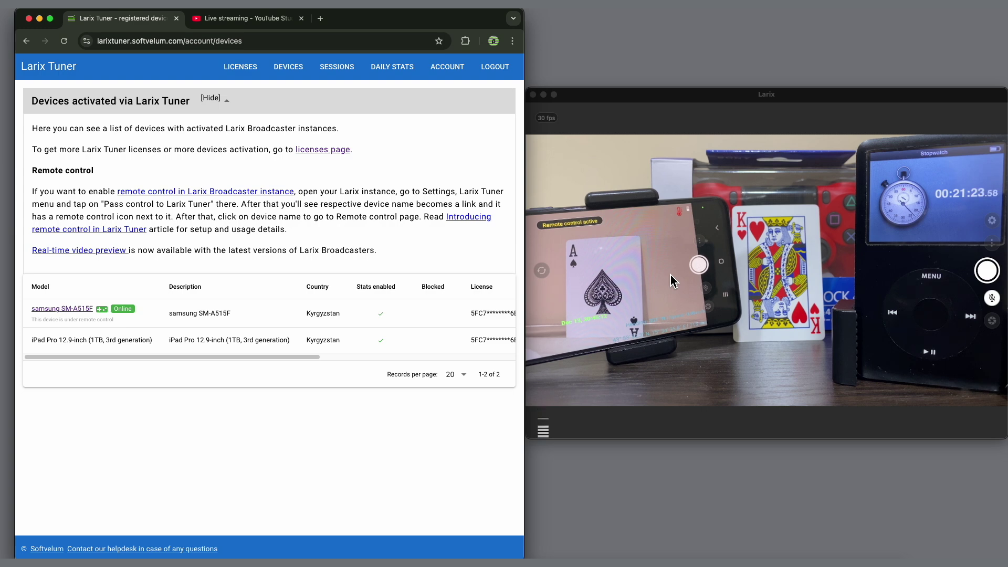
Check Larix Broadcaster's Larix Tuner settings and return to the camera view.
click(991, 221)
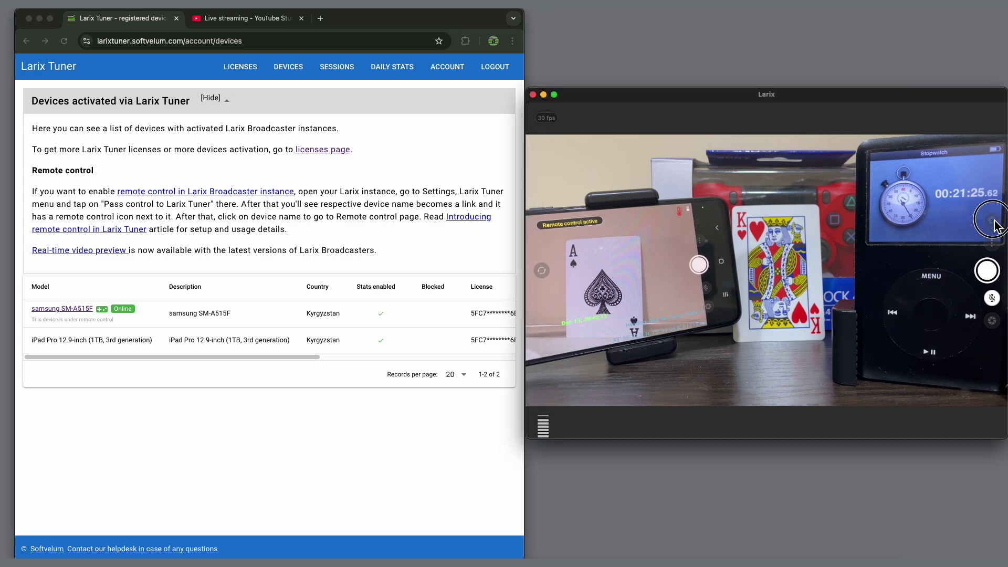
click(567, 165)
click(534, 122)
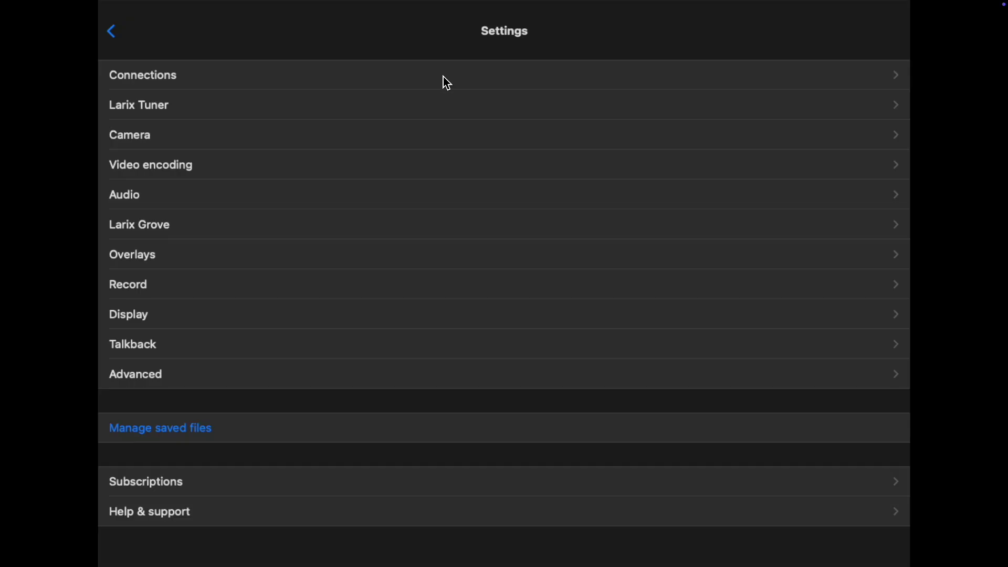
click(445, 82)
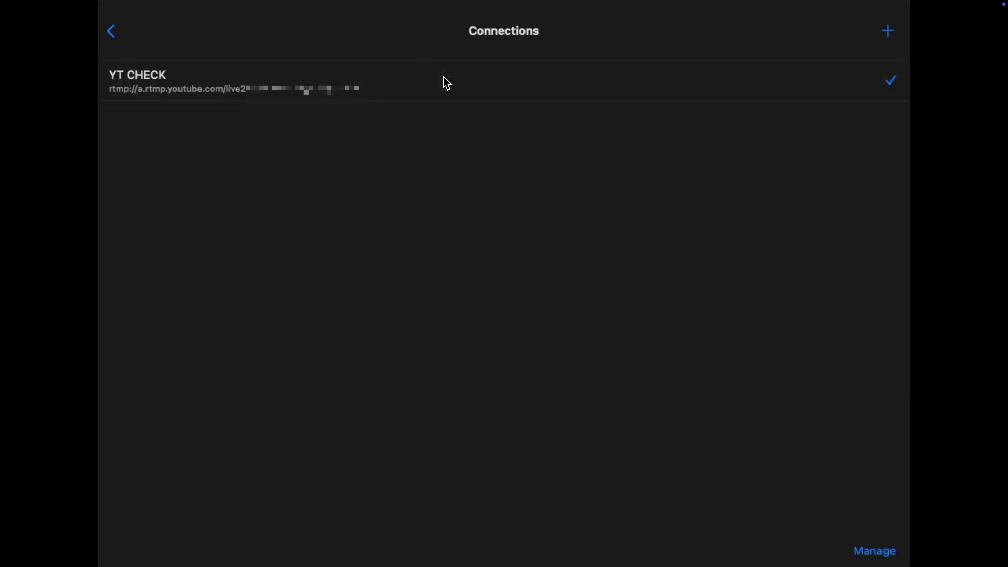
click(474, 94)
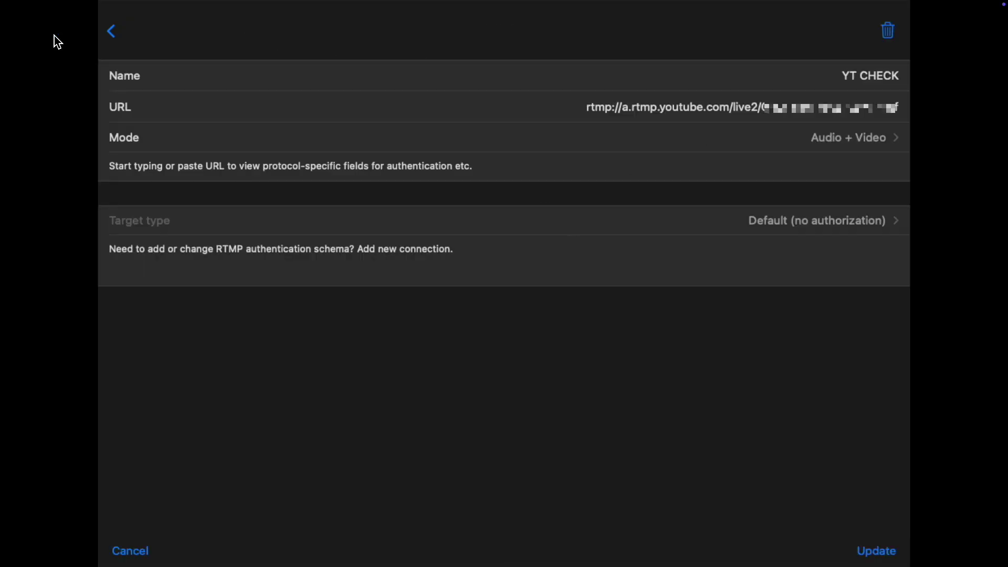
click(111, 31)
click(138, 263)
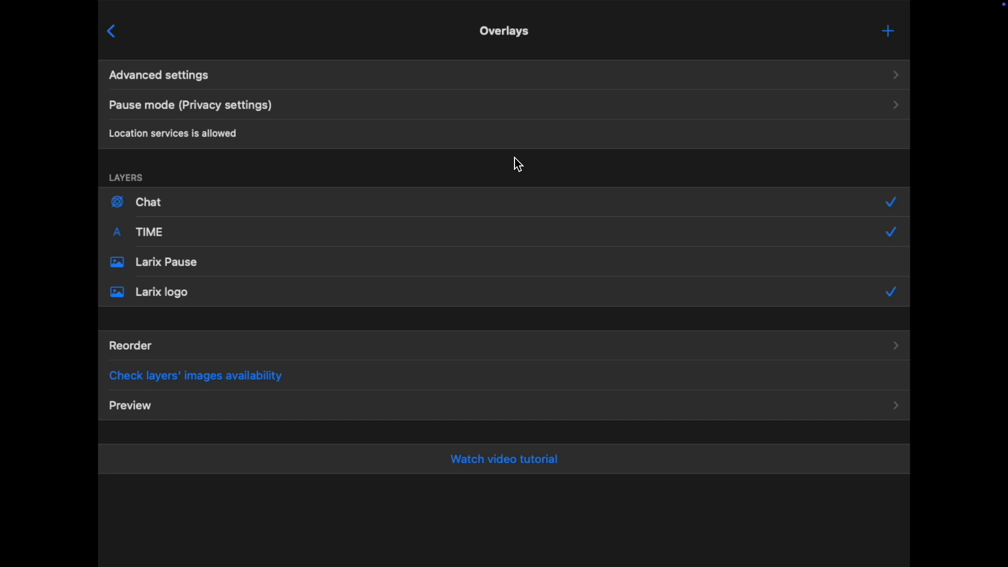
scroll(751, 216, right, 2)
mouse_move(503, 201)
click(840, 208)
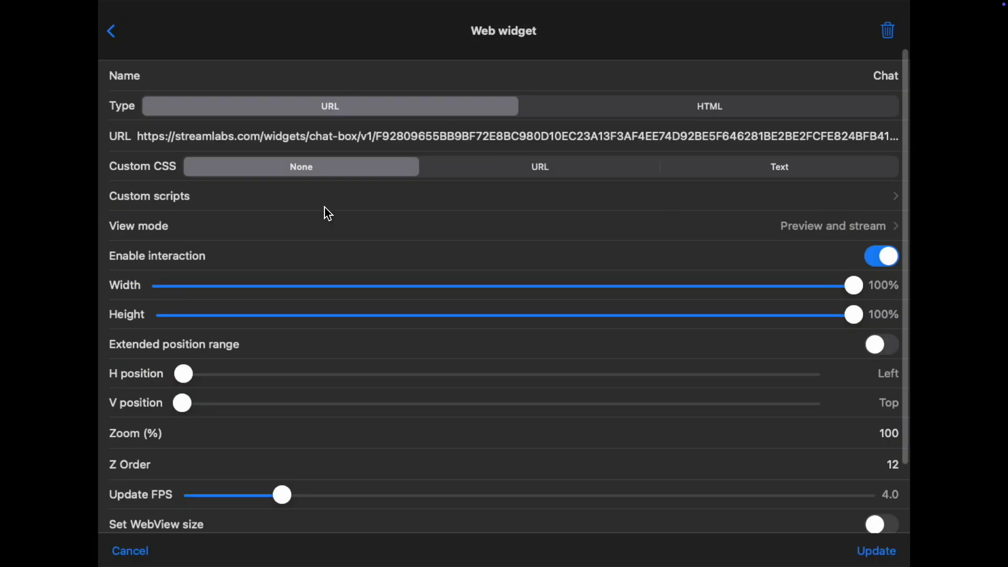
click(112, 36)
scroll(359, 302, right, 2)
mouse_move(441, 291)
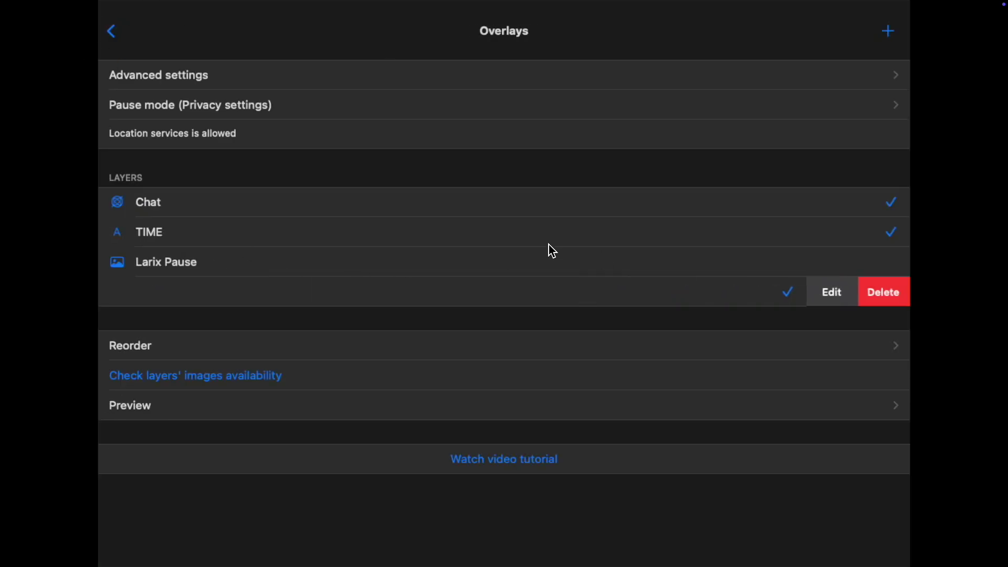
click(832, 302)
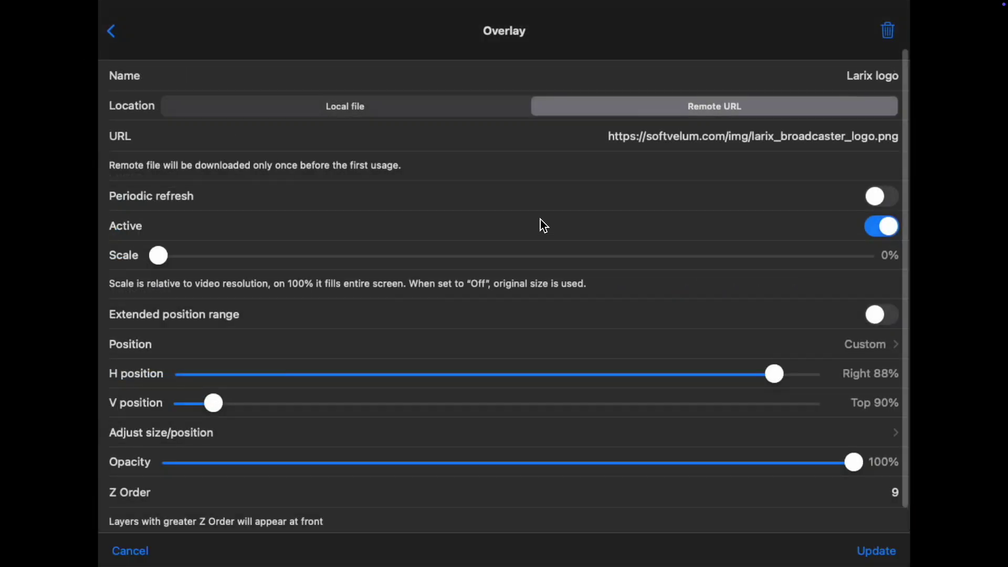
click(104, 36)
click(106, 34)
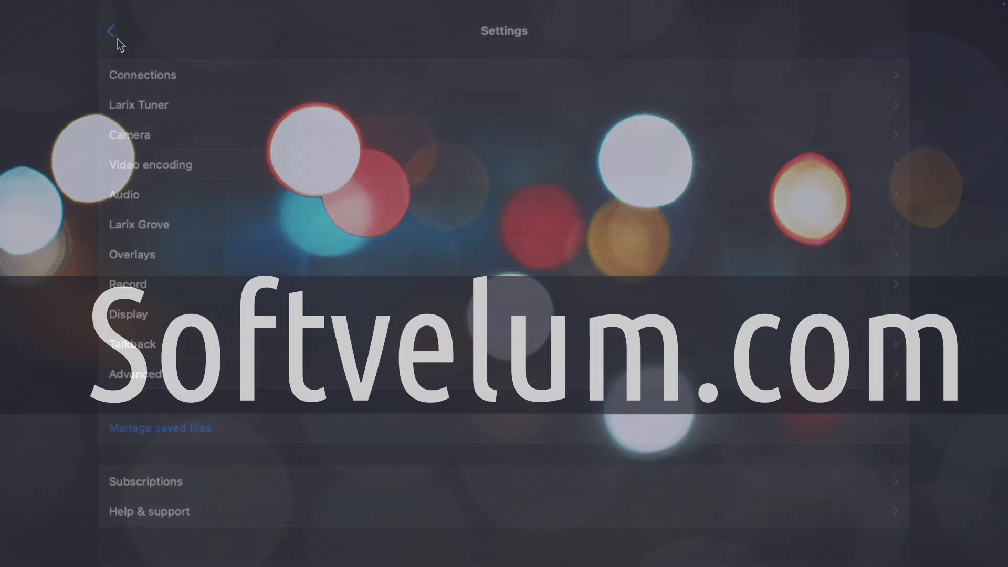